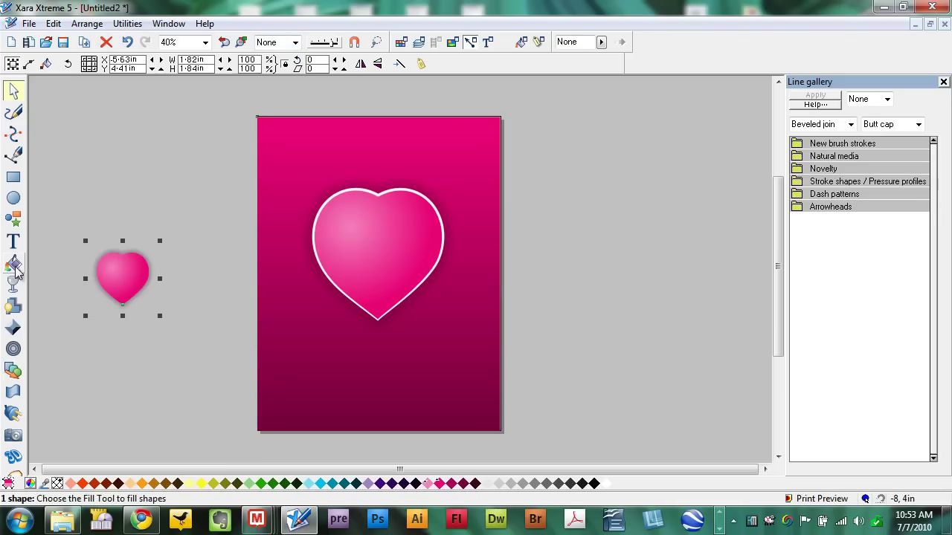
Remove the glow shadow from the small heart, then shrink it to about 0.59 in wide beside the page.
left_click(13, 306)
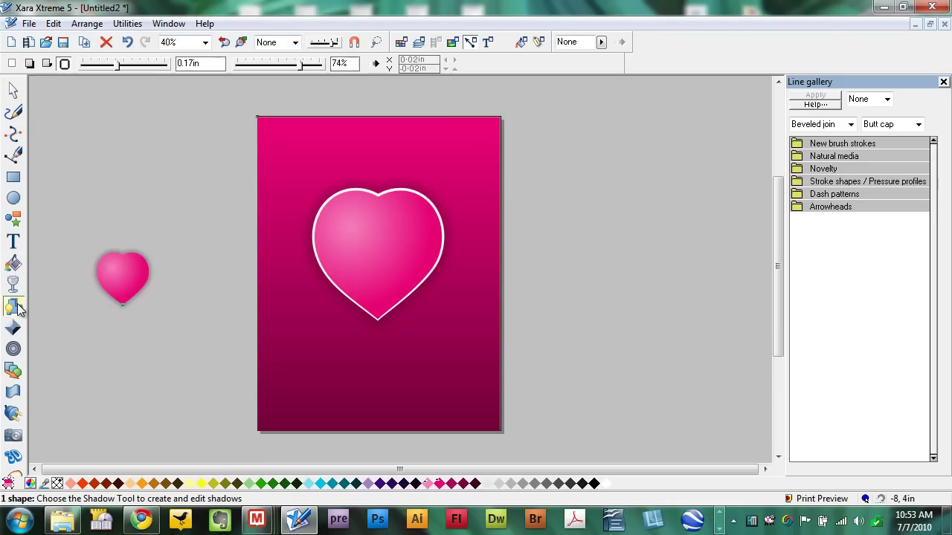
left_click(64, 64)
left_click(14, 89)
left_click_drag(161, 242, 190, 181)
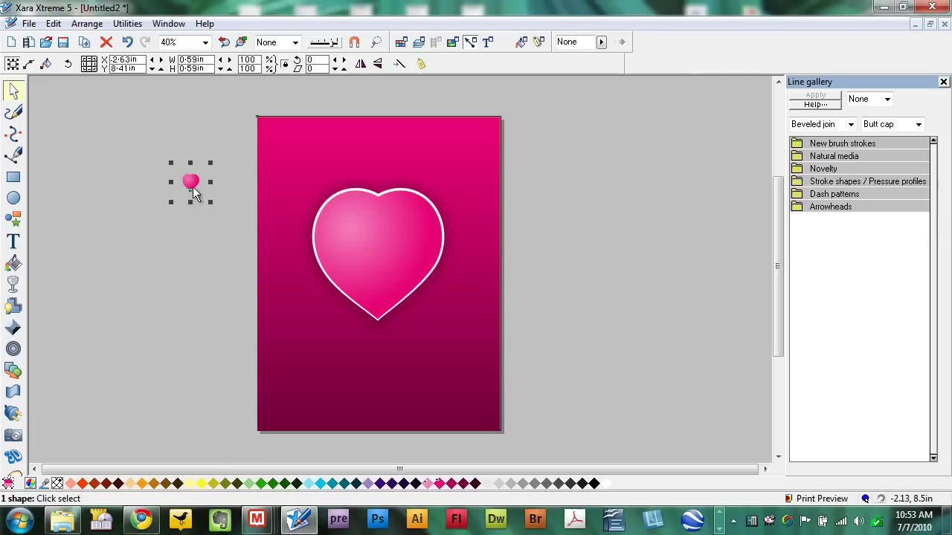
Create a new brush from the small heart and name it "Heart 3".
left_click(17, 117)
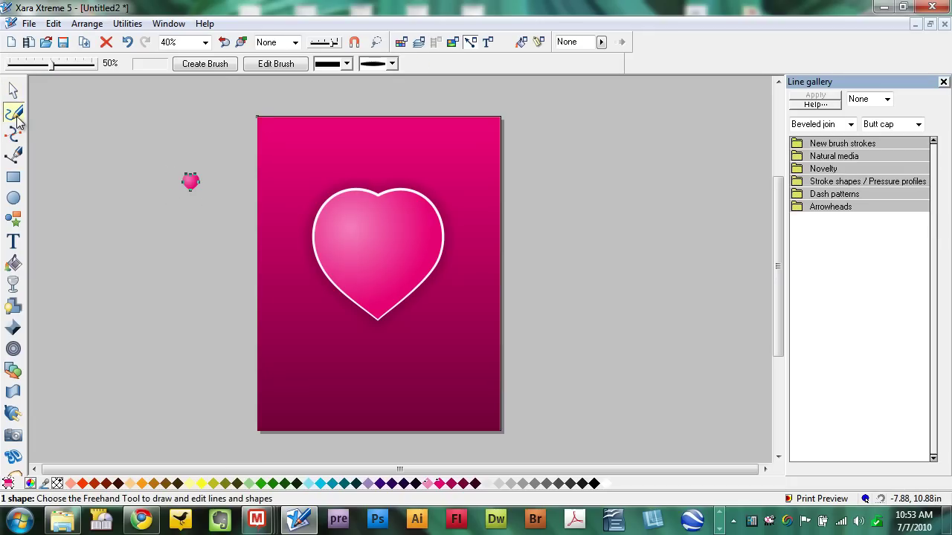
left_click(202, 67)
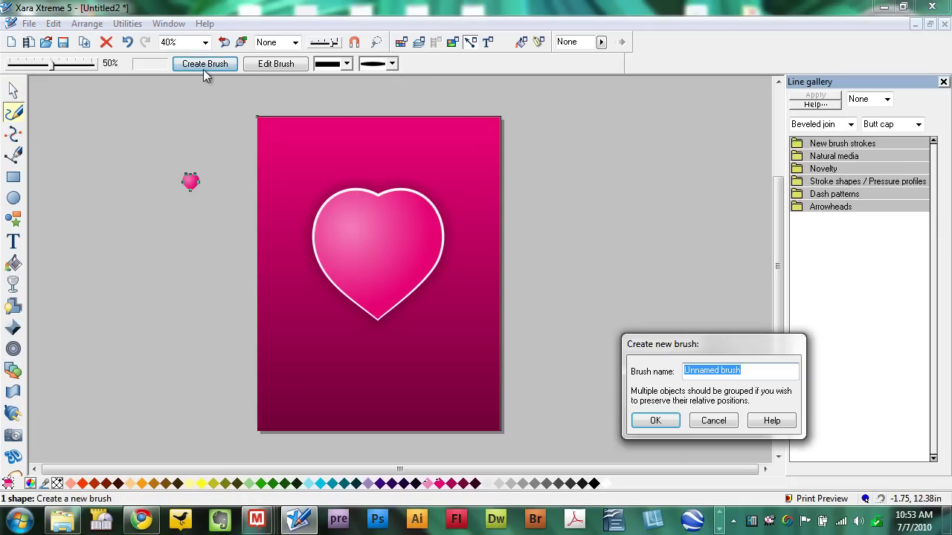
type("Heart")
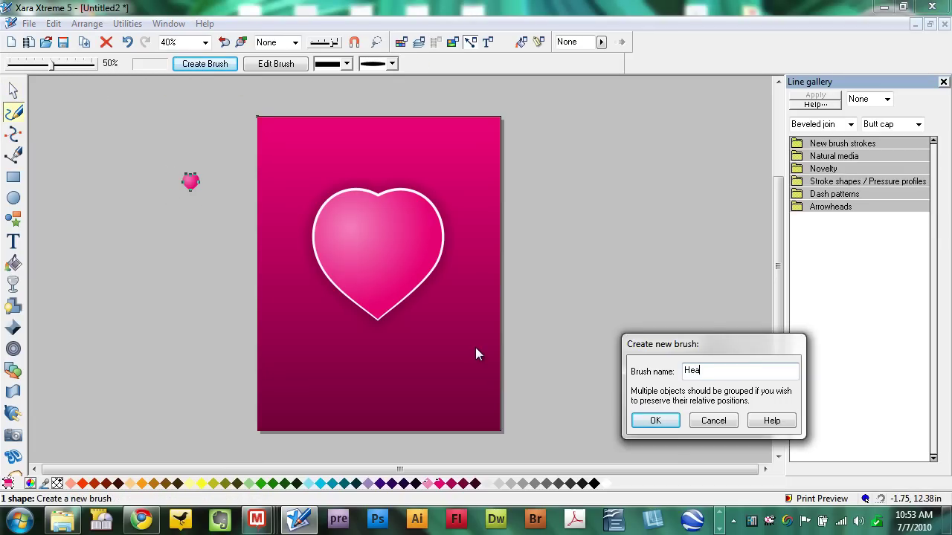
left_click(658, 421)
left_click(487, 294)
type("Heart 3")
key("Return")
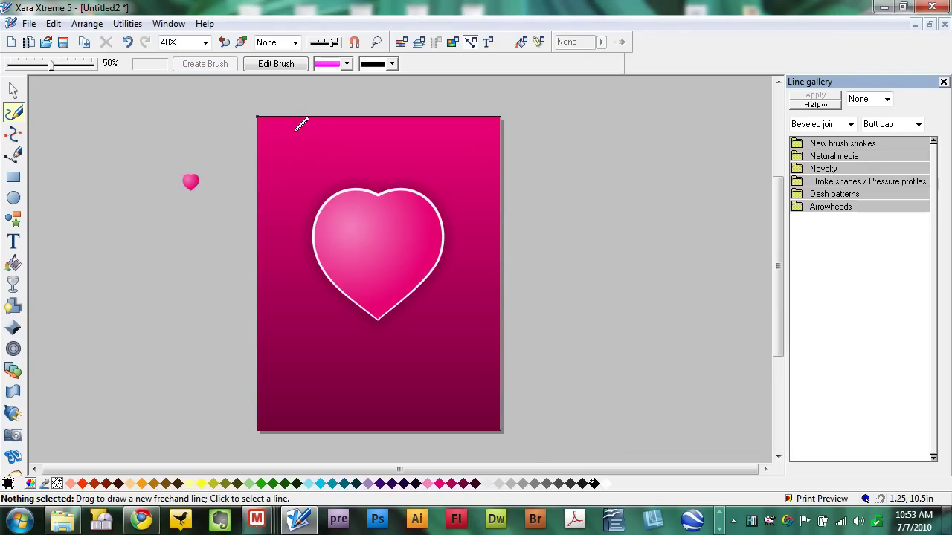
Draw one long freehand line looping all over the page and set its line width to 24 pt.
mouse_move(296, 128)
left_mouse_down()
mouse_move(261, 212)
mouse_move(270, 345)
mouse_move(283, 398)
mouse_move(320, 419)
mouse_move(395, 401)
mouse_move(300, 314)
mouse_move(281, 265)
mouse_move(286, 202)
mouse_move(358, 145)
mouse_move(411, 136)
mouse_move(446, 225)
mouse_move(451, 371)
mouse_move(326, 316)
mouse_move(288, 200)
mouse_move(432, 247)
mouse_move(428, 197)
mouse_move(452, 148)
mouse_move(526, 128)
mouse_move(468, 222)
mouse_move(445, 344)
mouse_move(363, 297)
mouse_move(374, 348)
mouse_move(487, 432)
mouse_move(510, 431)
mouse_move(496, 400)
mouse_move(425, 407)
mouse_move(293, 368)
mouse_move(235, 429)
left_mouse_up()
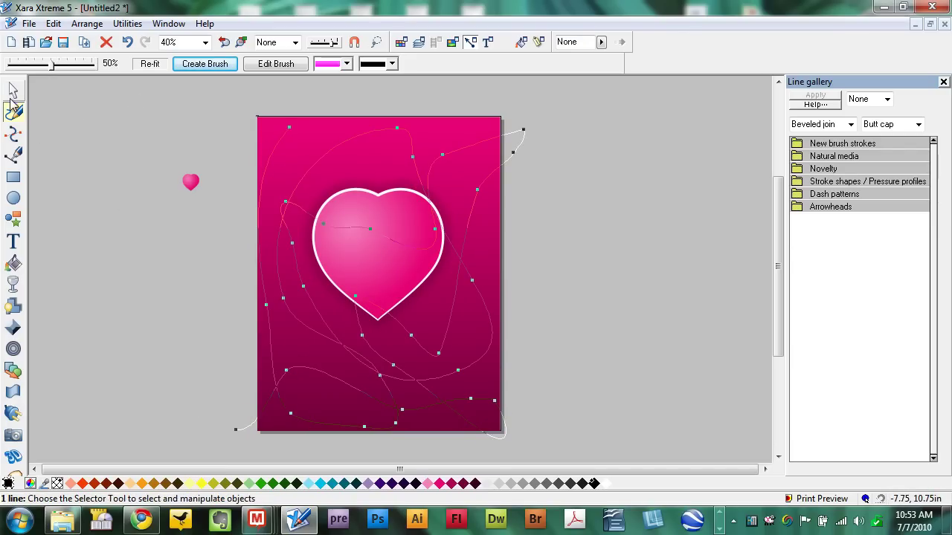
left_click(295, 45)
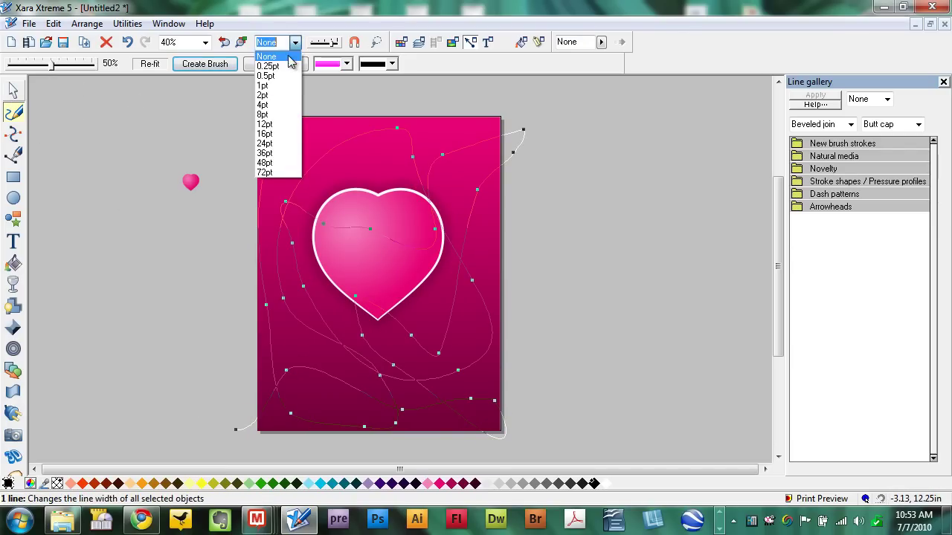
left_click(268, 118)
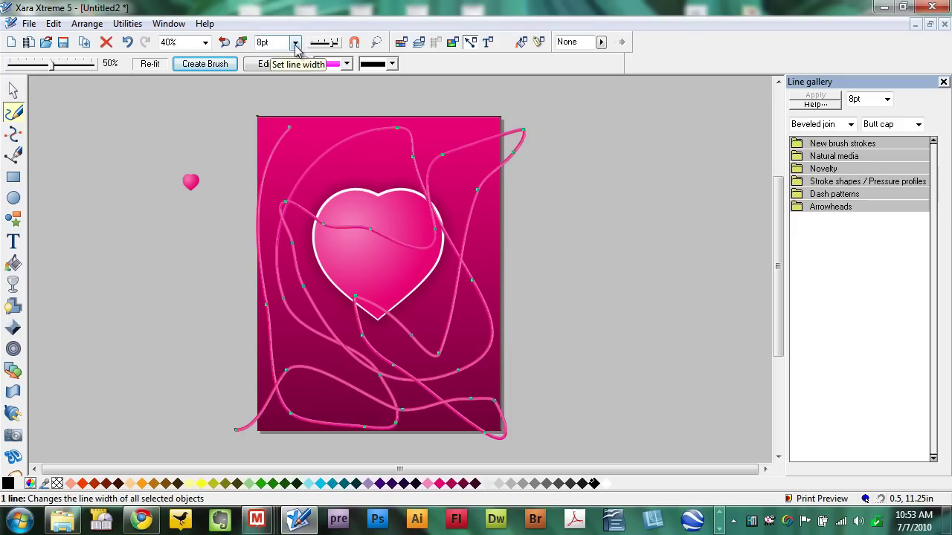
left_click(295, 42)
left_click(265, 142)
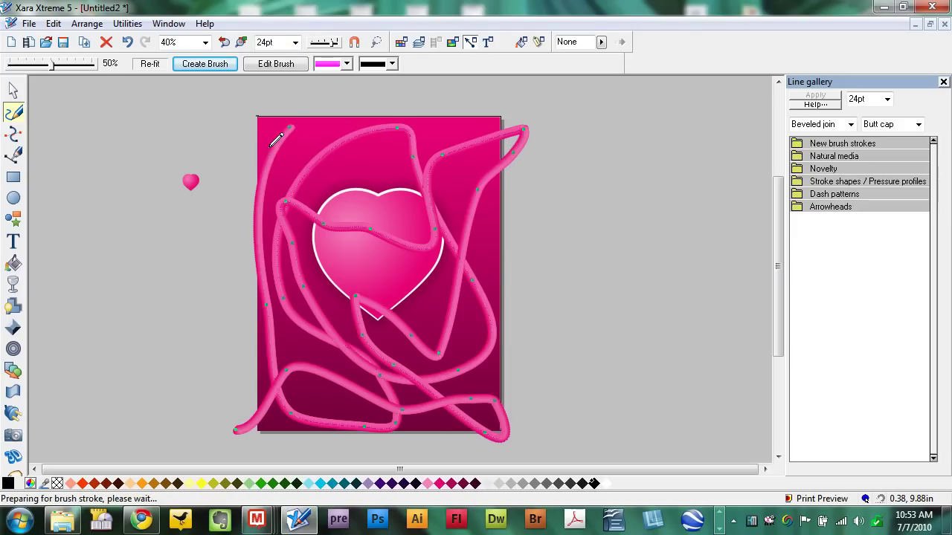
Edit the Heart 3 brush, setting its spacing to about 134% and the random spacing variation to 52-190%.
left_click(269, 67)
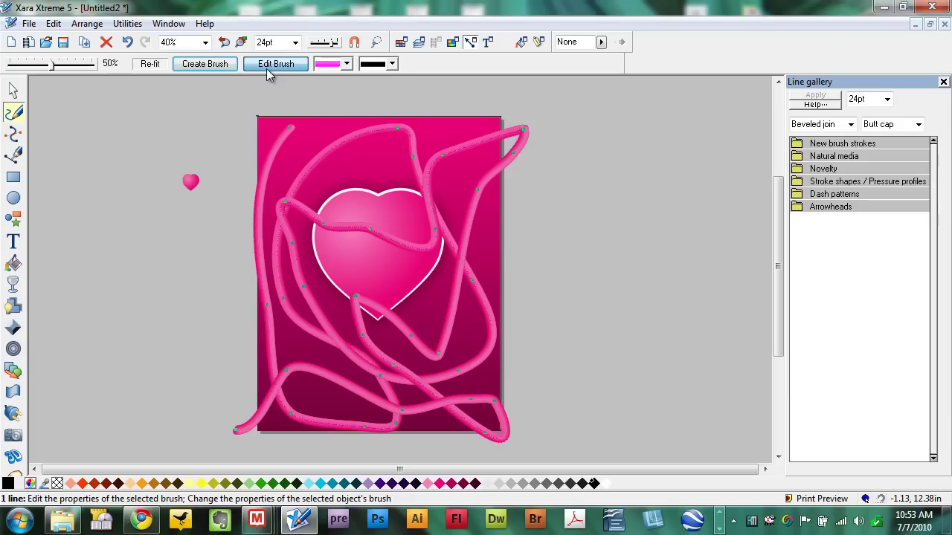
mouse_move(942, 271)
left_mouse_down()
mouse_move(491, 142)
mouse_move(583, 161)
mouse_move(590, 149)
left_mouse_up()
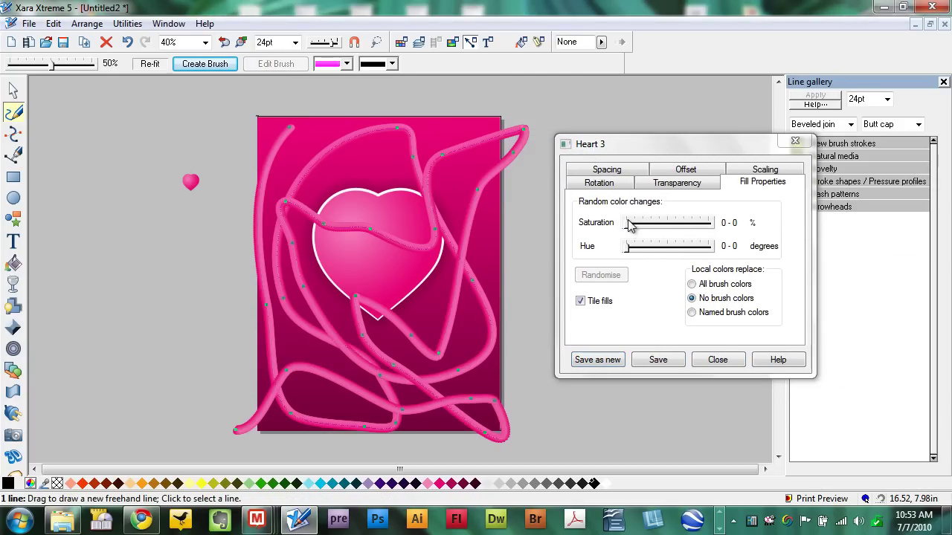
left_click(600, 173)
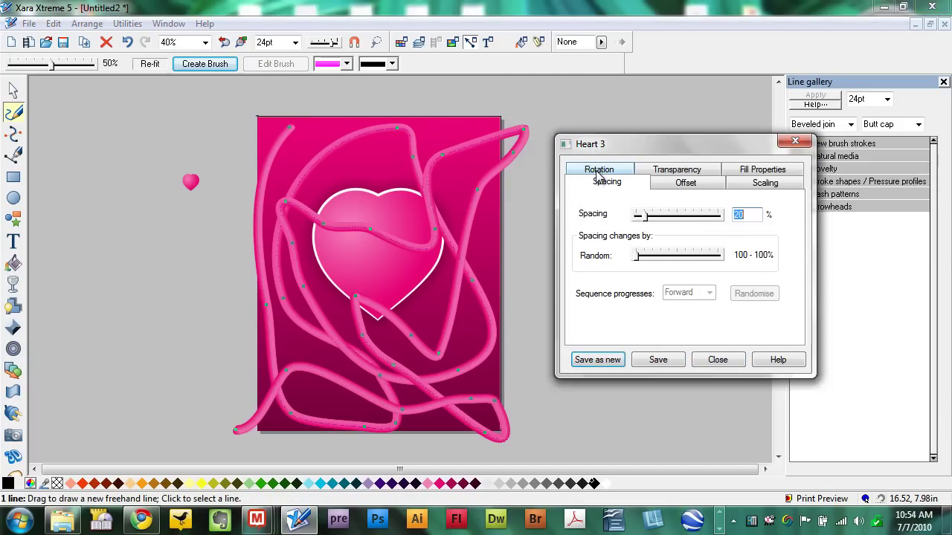
left_click_drag(648, 219, 673, 219)
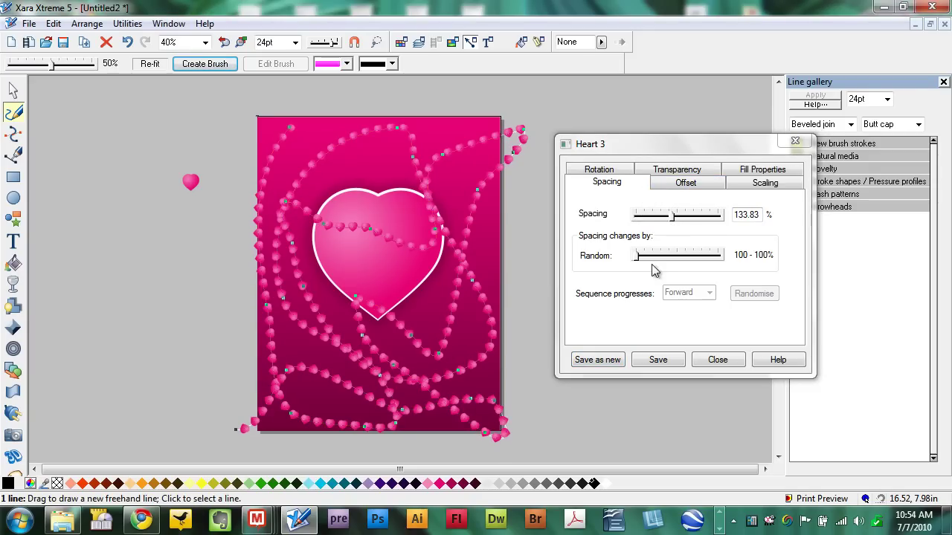
left_click_drag(638, 257, 675, 269)
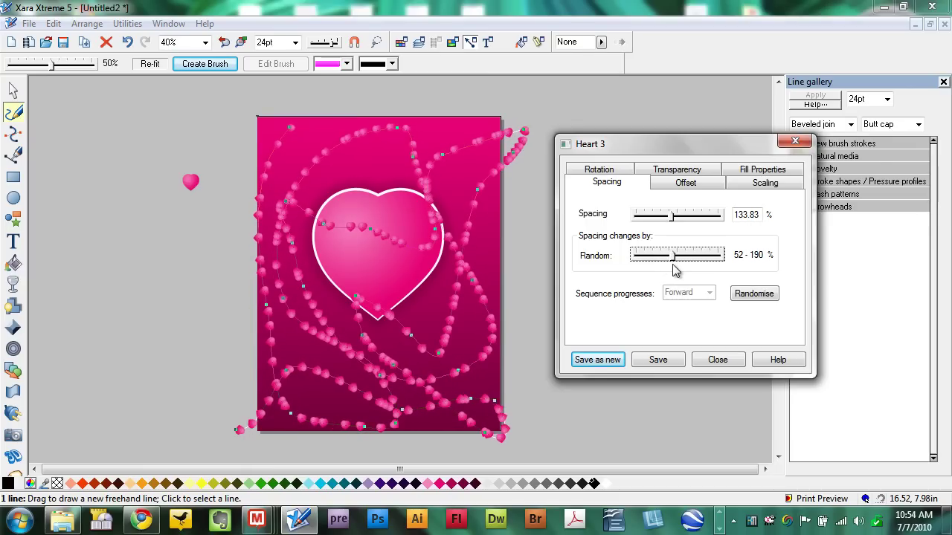
Vary the brush's scaling randomly by about 50-198% and set the brush angle to about 101 degrees.
left_click(672, 186)
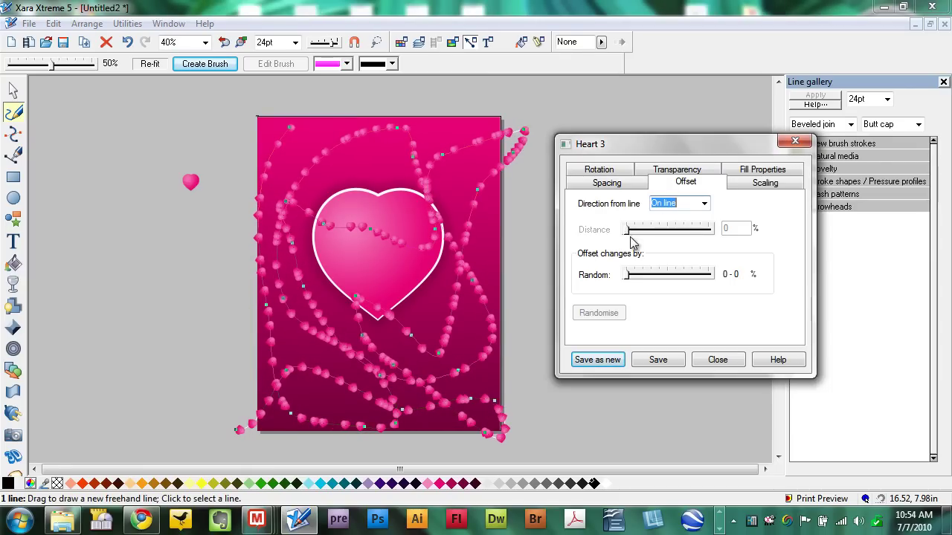
left_click(772, 185)
left_click_drag(625, 227, 669, 232)
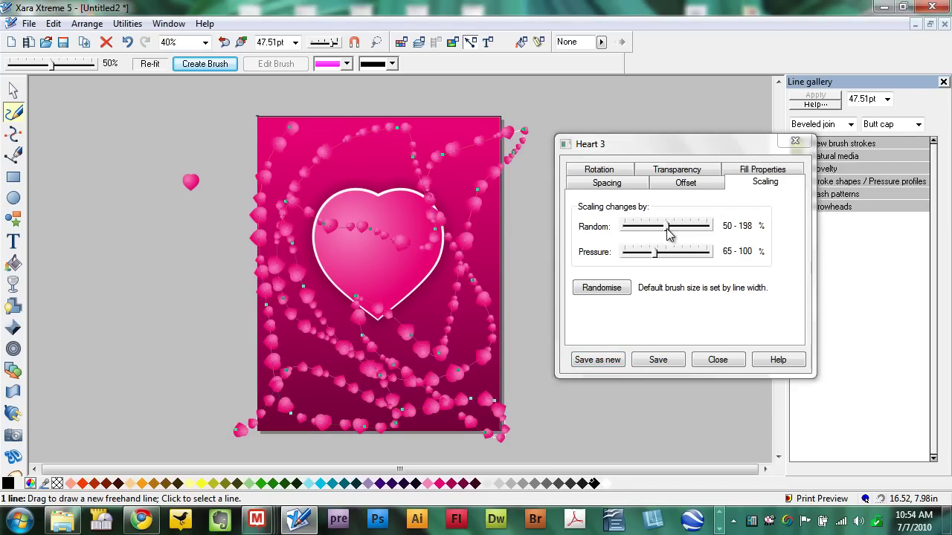
mouse_move(669, 232)
left_mouse_down()
mouse_move(677, 230)
mouse_move(647, 226)
mouse_move(661, 223)
left_mouse_up()
left_click(607, 171)
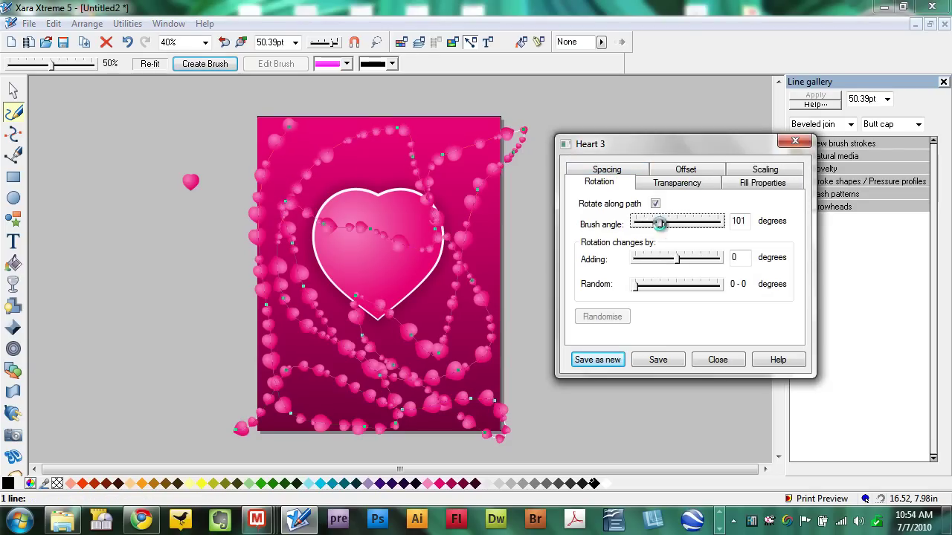
Set the brush's random saturation change to 0-37% so the hearts differ in colour.
left_click(675, 186)
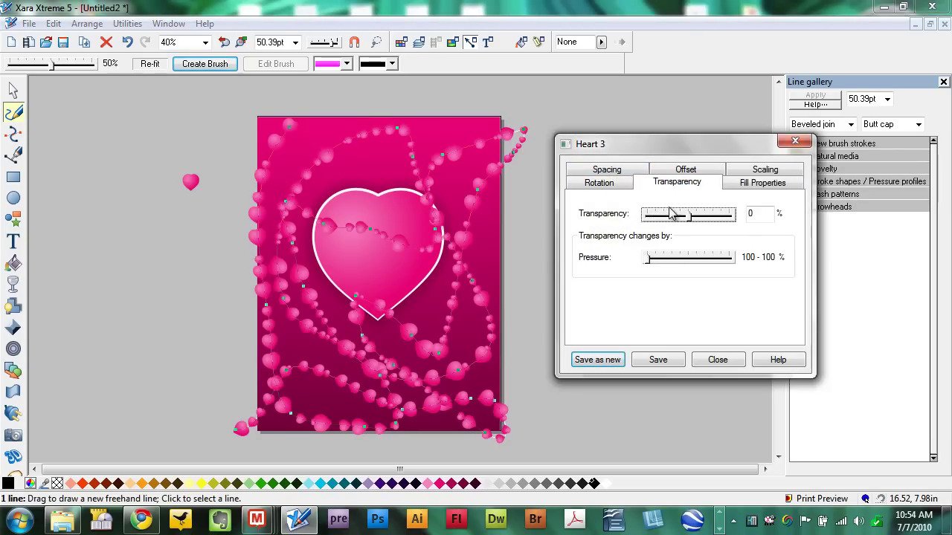
left_click(743, 191)
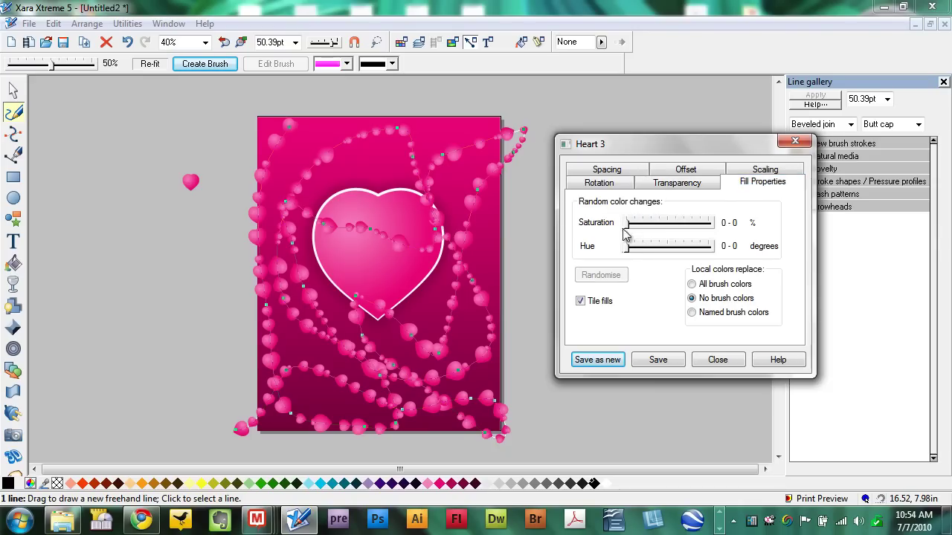
mouse_move(627, 253)
left_mouse_down()
mouse_move(662, 246)
mouse_move(627, 247)
mouse_move(641, 227)
mouse_move(654, 224)
mouse_move(655, 235)
left_mouse_up()
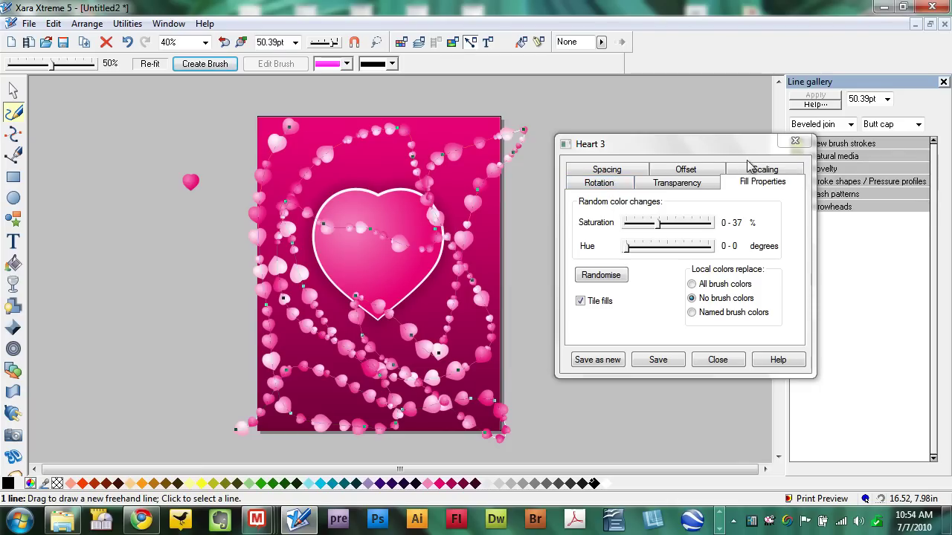
Widen the brush spacing to 179%, save the changes to the brush and finish editing it.
left_click(625, 170)
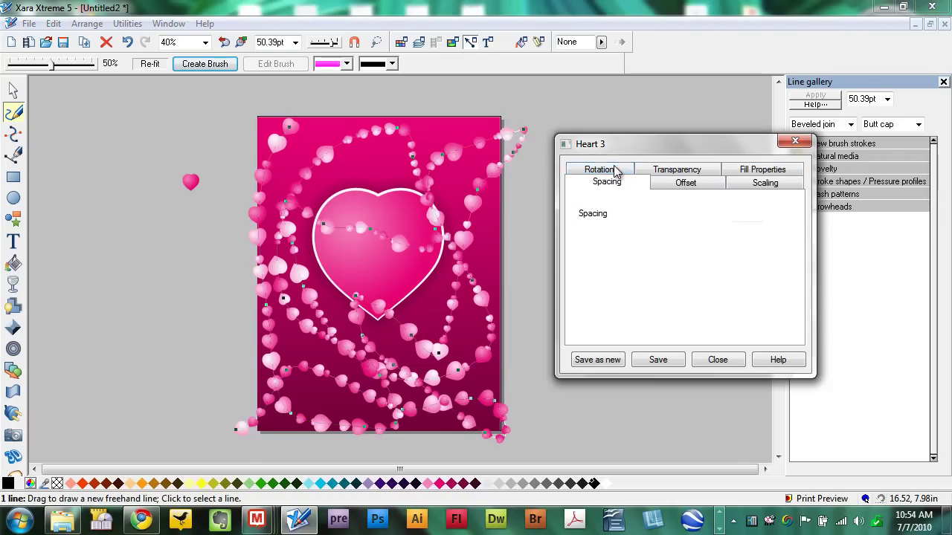
mouse_move(665, 223)
left_mouse_down()
mouse_move(686, 223)
mouse_move(679, 225)
left_mouse_up()
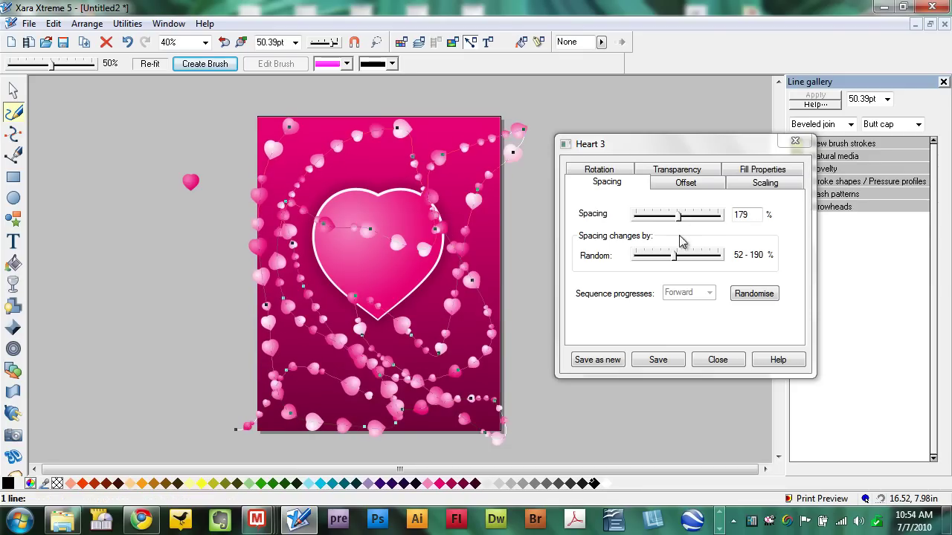
left_click(634, 364)
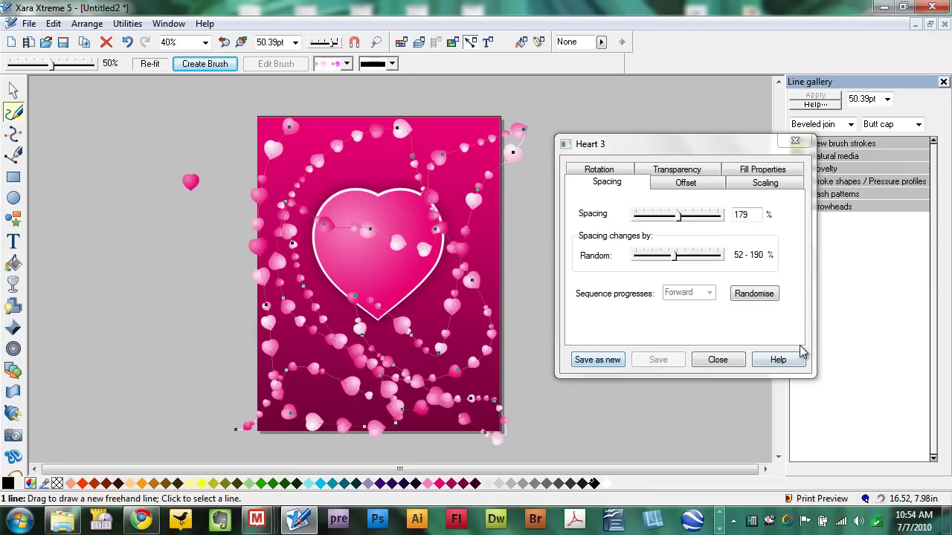
left_click(794, 141)
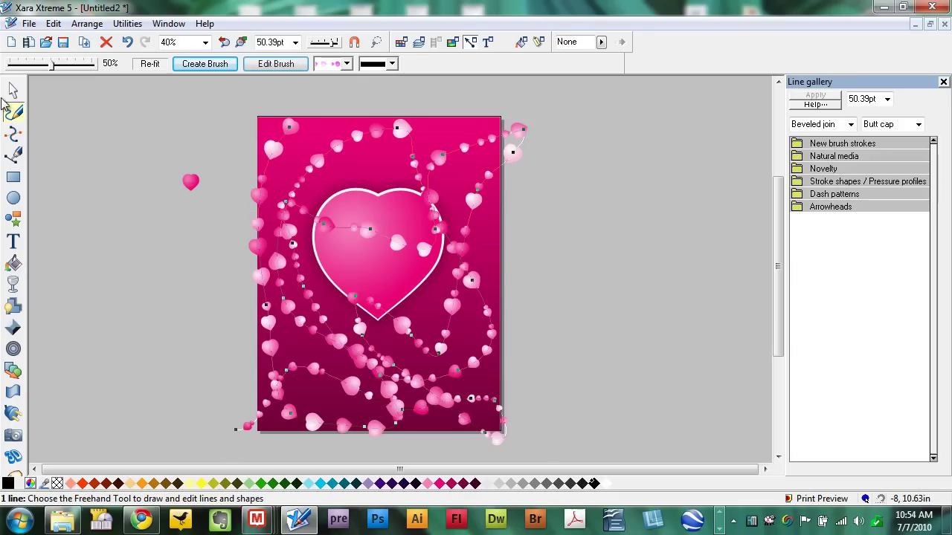
Bring the large outlined heart in front of the small scattered hearts and deselect it.
left_click(14, 90)
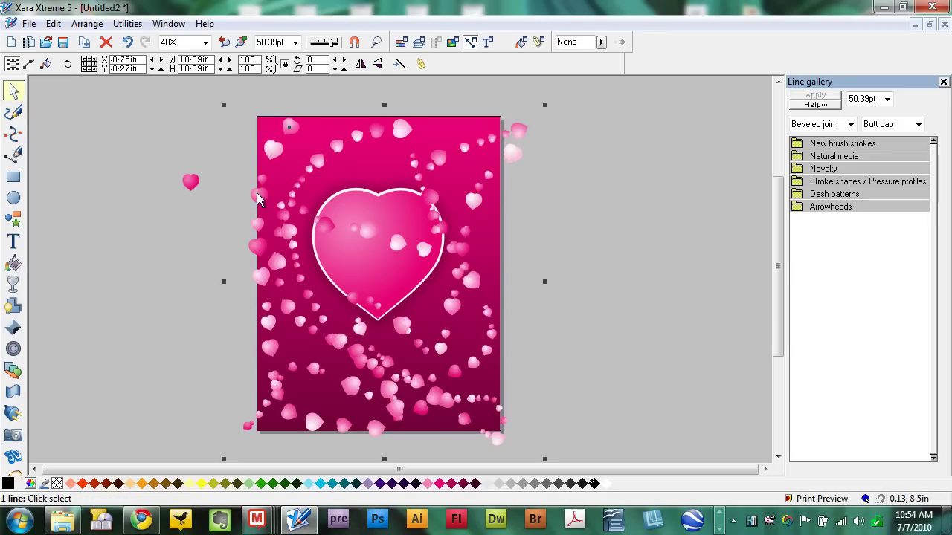
left_click(393, 213)
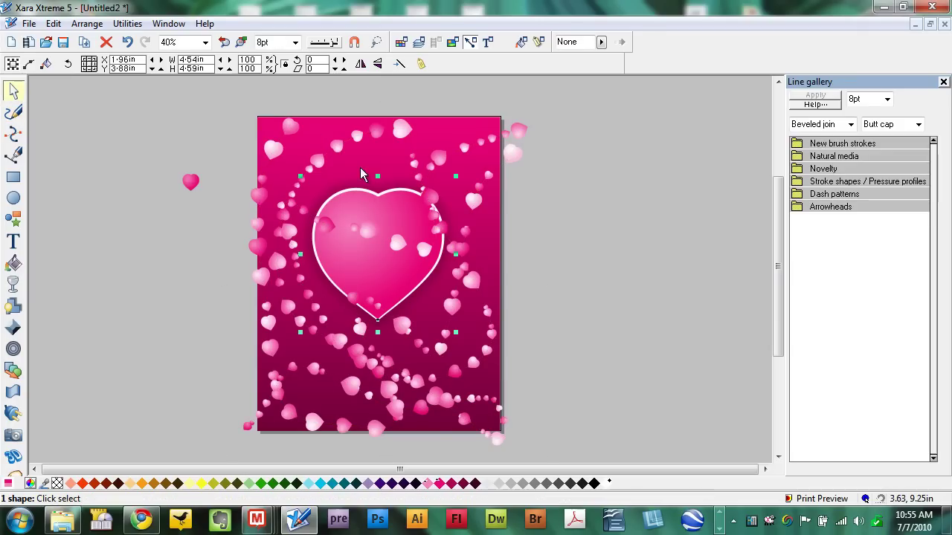
left_click(86, 23)
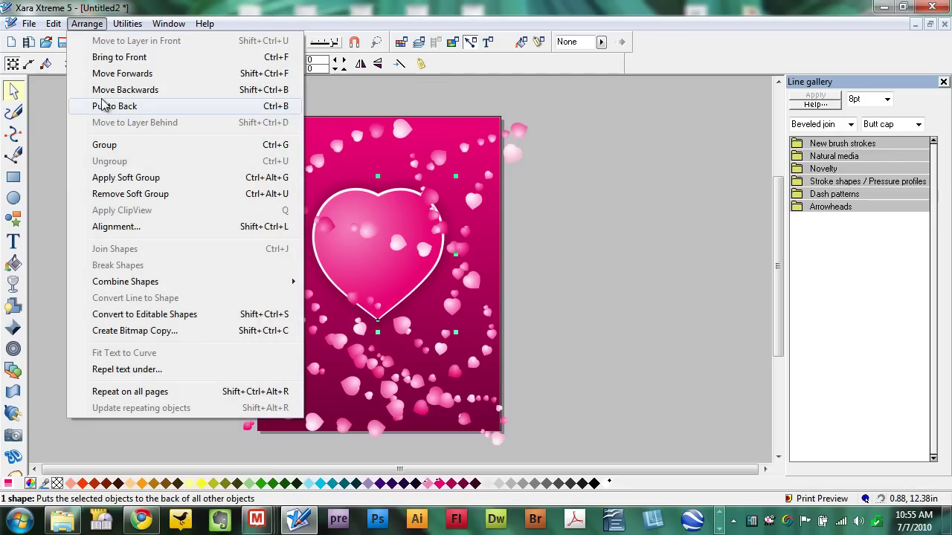
left_click(117, 58)
left_click(123, 132)
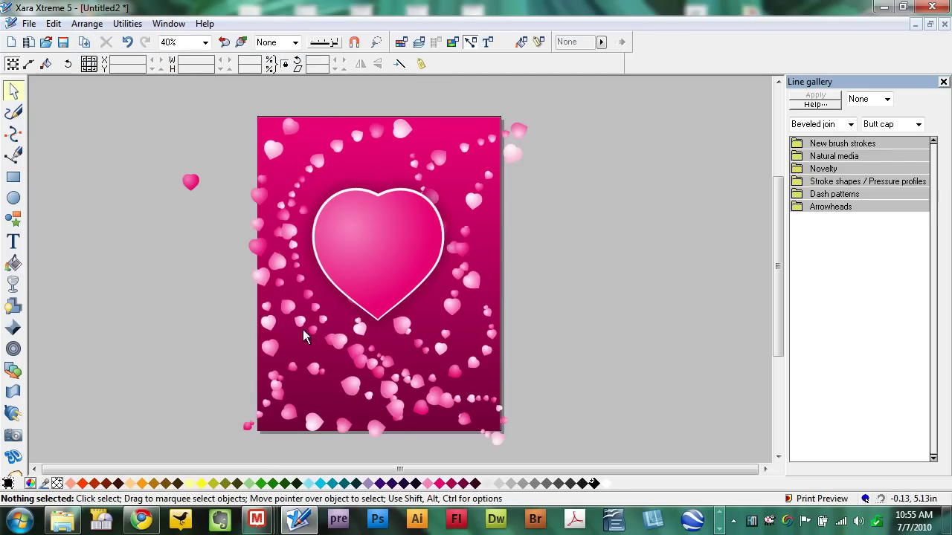
Apply a flat transparency of about 47.5% to the line of scattered hearts.
left_click(390, 389)
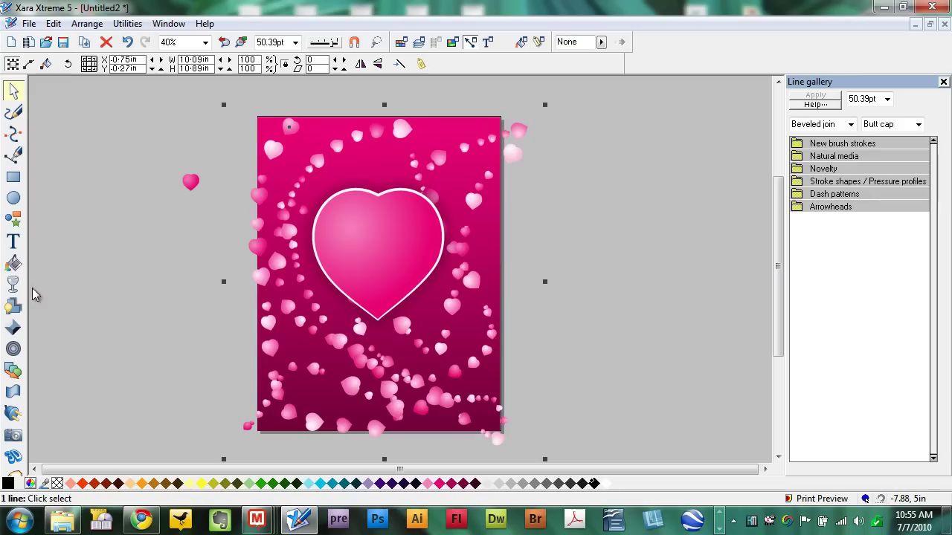
left_click(7, 285)
mouse_move(402, 68)
left_mouse_down()
mouse_move(423, 69)
mouse_move(412, 72)
left_mouse_up()
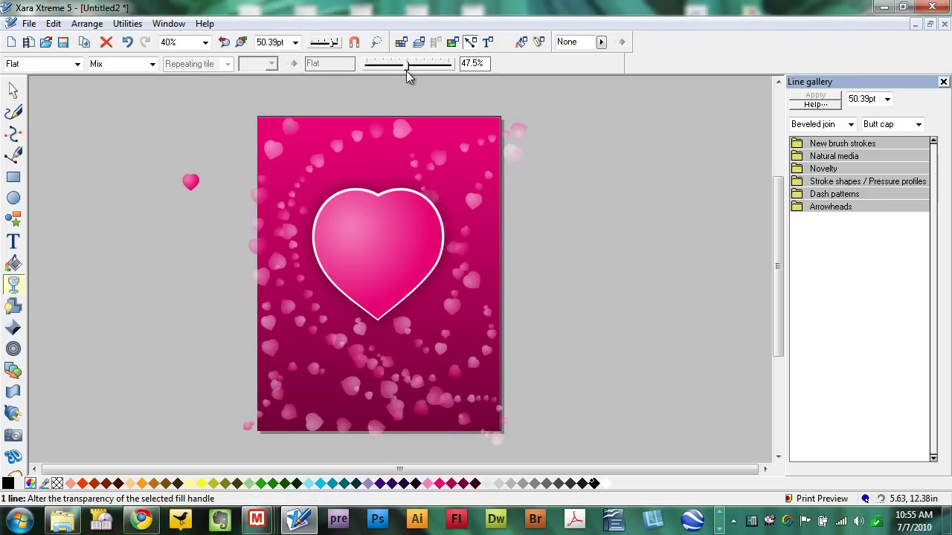
Draw another winding freehand line across the page with the heart brush and set its width to 48 pt.
left_click(12, 113)
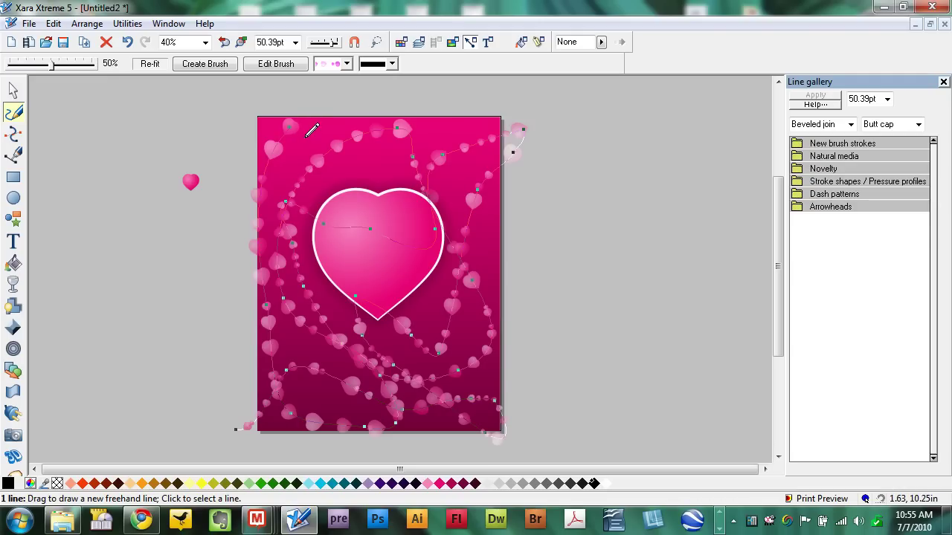
mouse_move(318, 99)
left_mouse_down()
mouse_move(418, 172)
mouse_move(461, 262)
mouse_move(450, 305)
mouse_move(371, 302)
mouse_move(321, 313)
mouse_move(293, 344)
mouse_move(314, 387)
mouse_move(351, 410)
mouse_move(453, 446)
left_mouse_up()
mouse_move(328, 263)
left_mouse_down()
mouse_move(298, 213)
mouse_move(330, 156)
mouse_move(303, 119)
mouse_move(276, 136)
mouse_move(304, 168)
mouse_move(284, 201)
mouse_move(270, 216)
mouse_move(220, 225)
left_mouse_up()
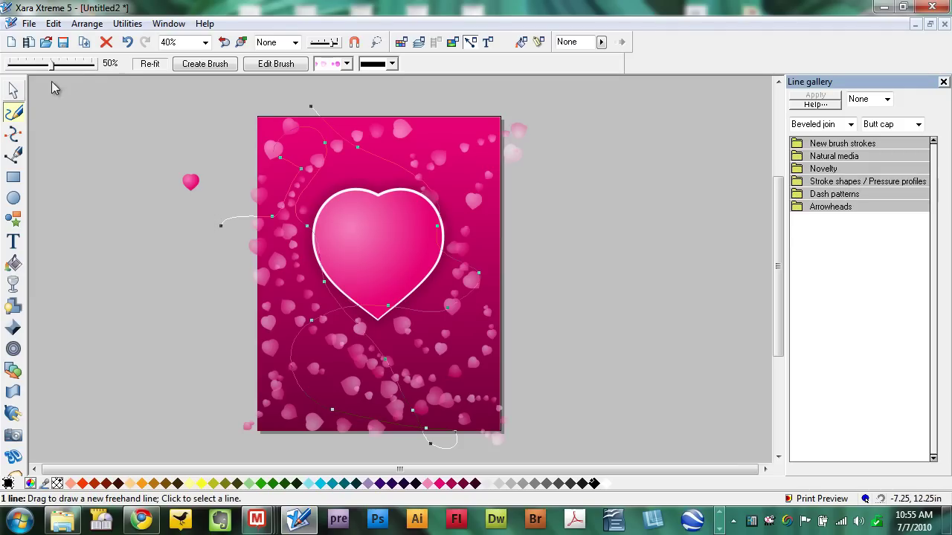
left_click(295, 42)
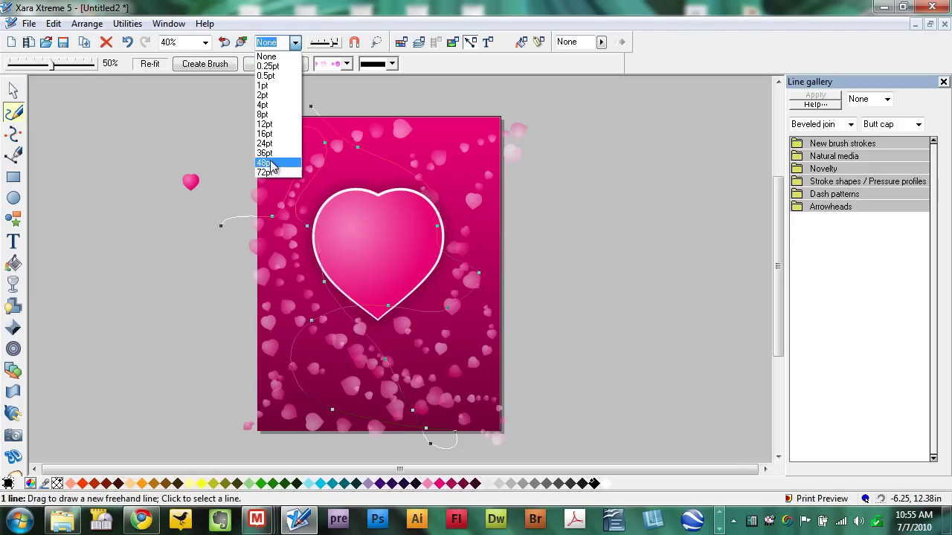
left_click(271, 164)
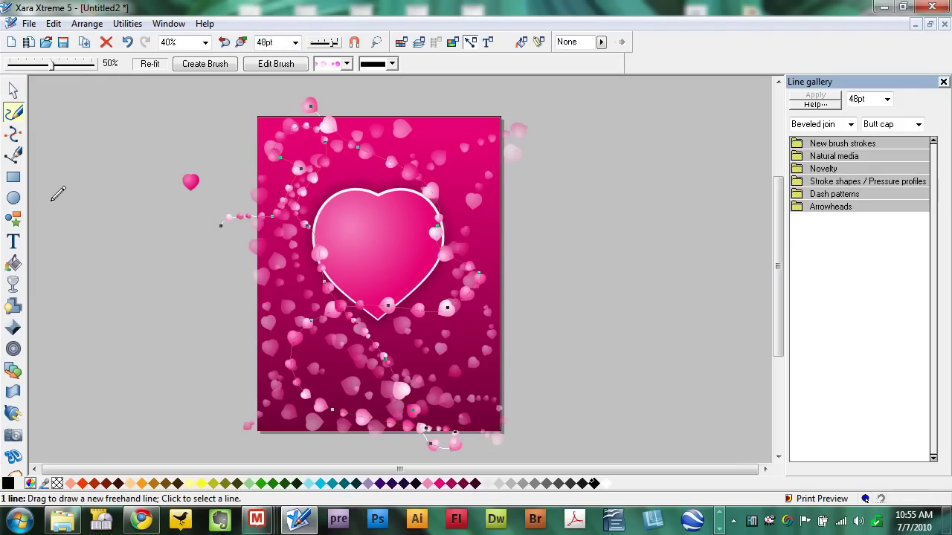
Apply a flat transparency of about 34.5% to the newly drawn line of scattered hearts.
left_click(12, 89)
left_click(14, 285)
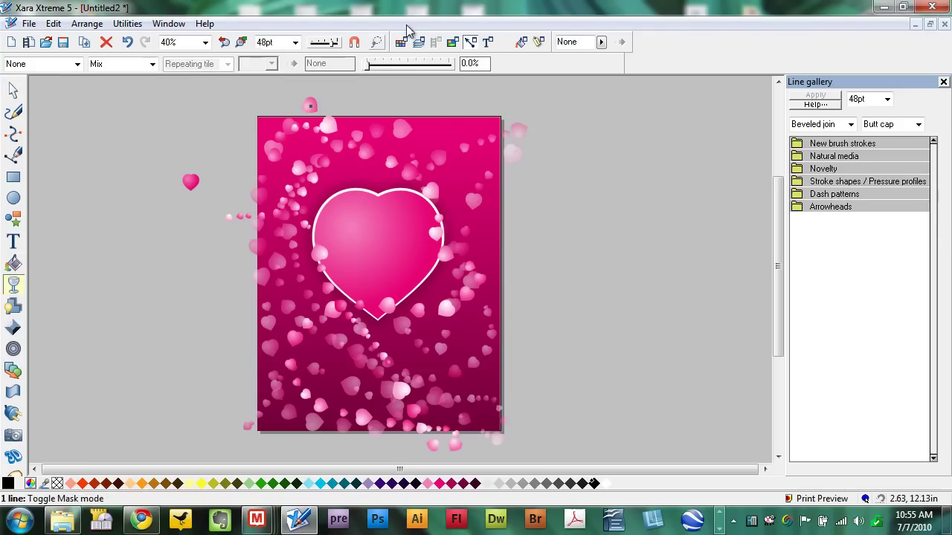
left_click_drag(416, 67, 396, 69)
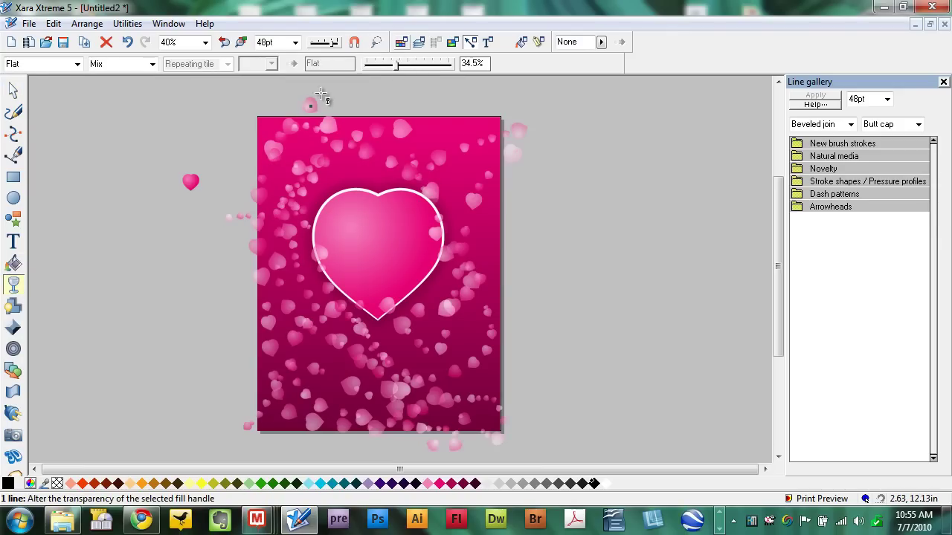
Move the new line of hearts behind the large outlined heart and deselect it.
left_click(12, 91)
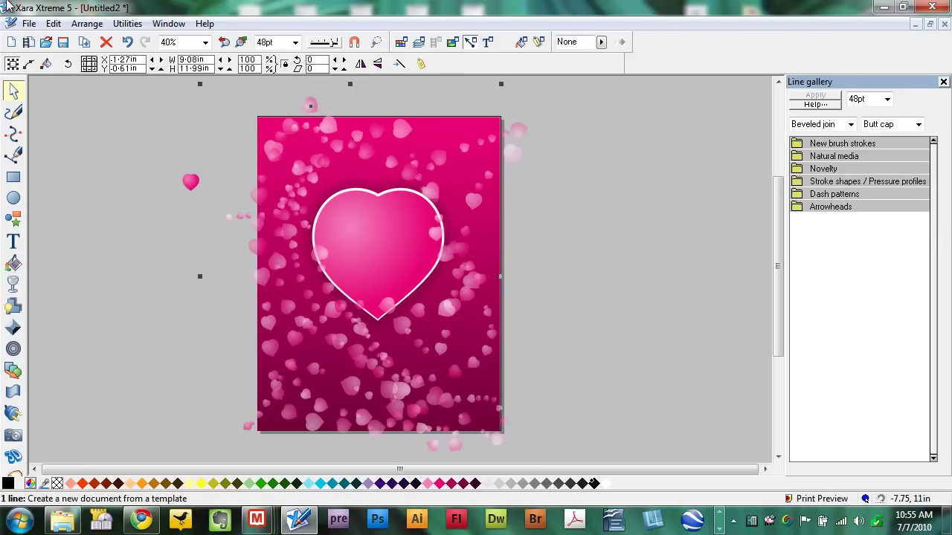
left_click(82, 24)
left_click(96, 90)
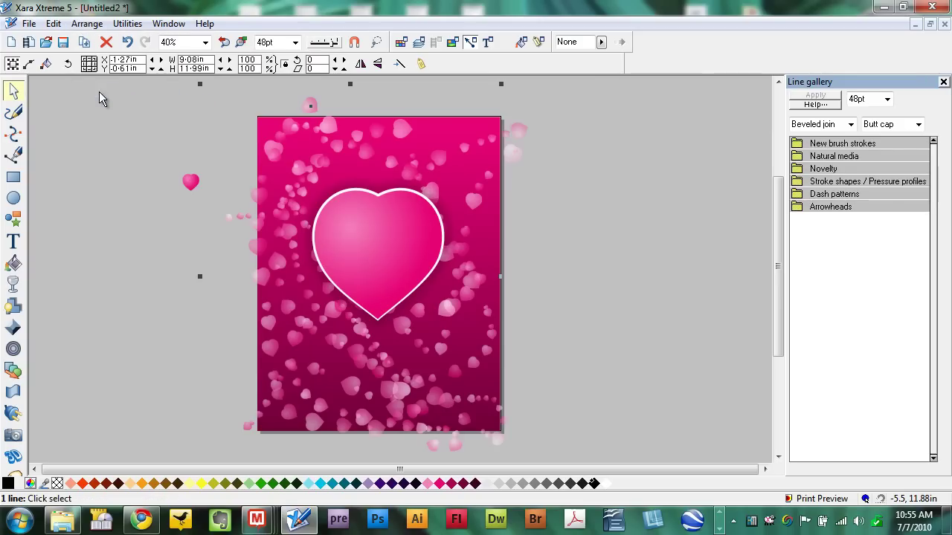
left_click(131, 241)
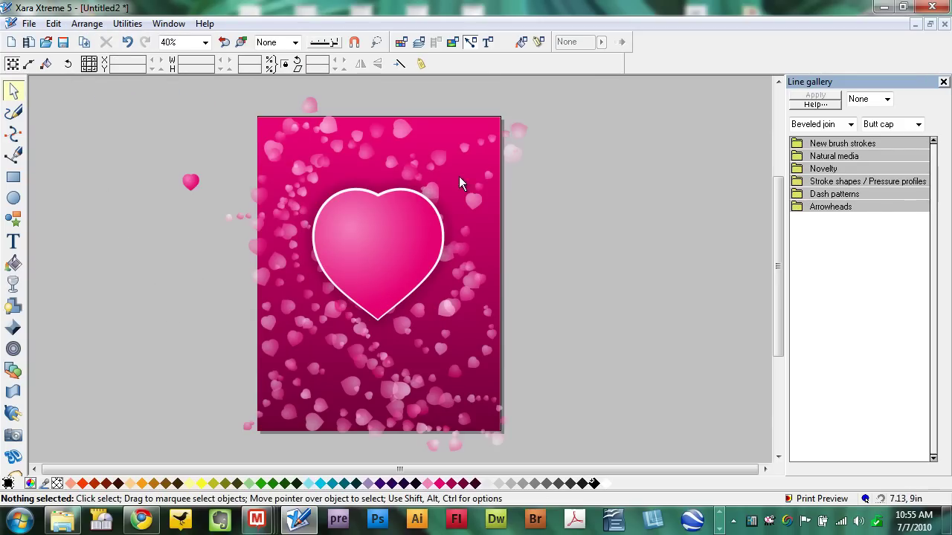
Shift the two lines of scattered hearts so they spread more evenly around the large heart, and deselect them.
mouse_move(410, 178)
left_mouse_down()
mouse_move(440, 191)
mouse_move(444, 181)
left_mouse_up()
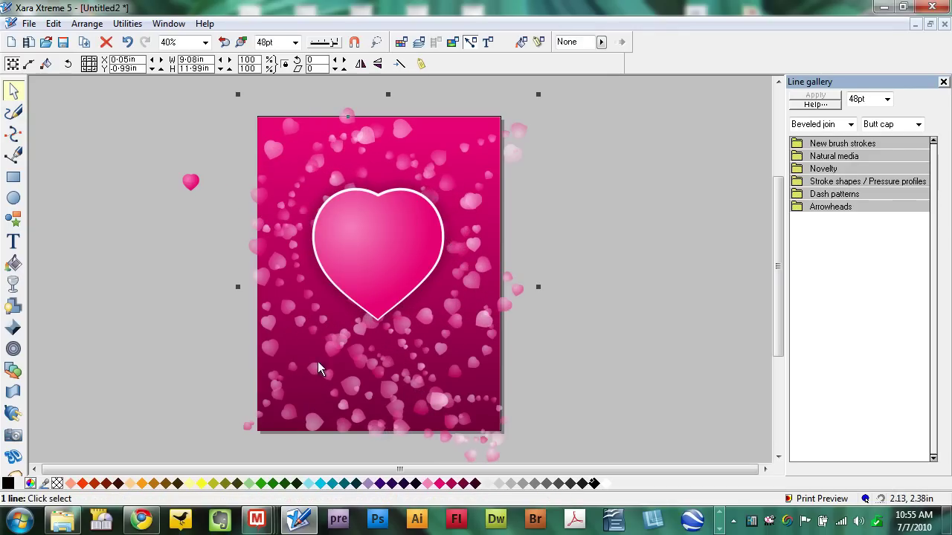
left_click_drag(278, 419, 297, 402)
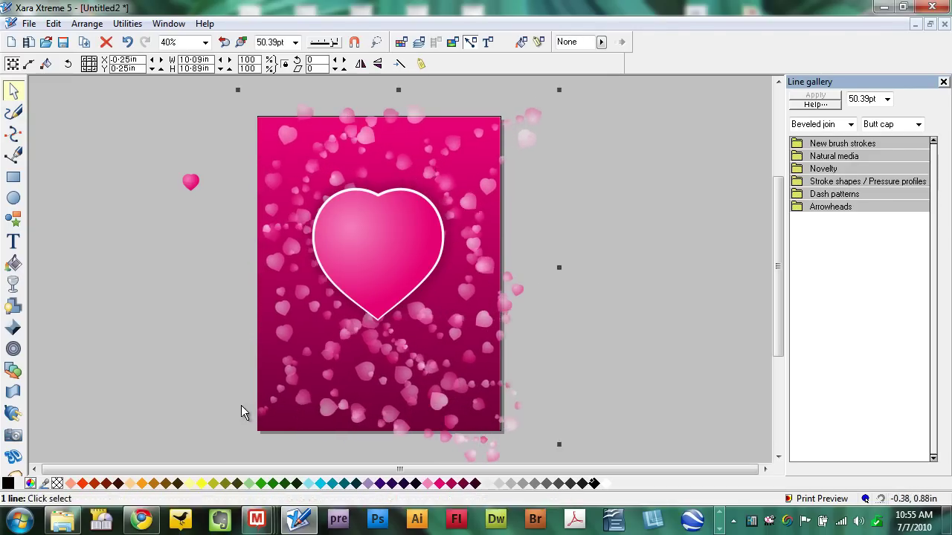
left_click(124, 352)
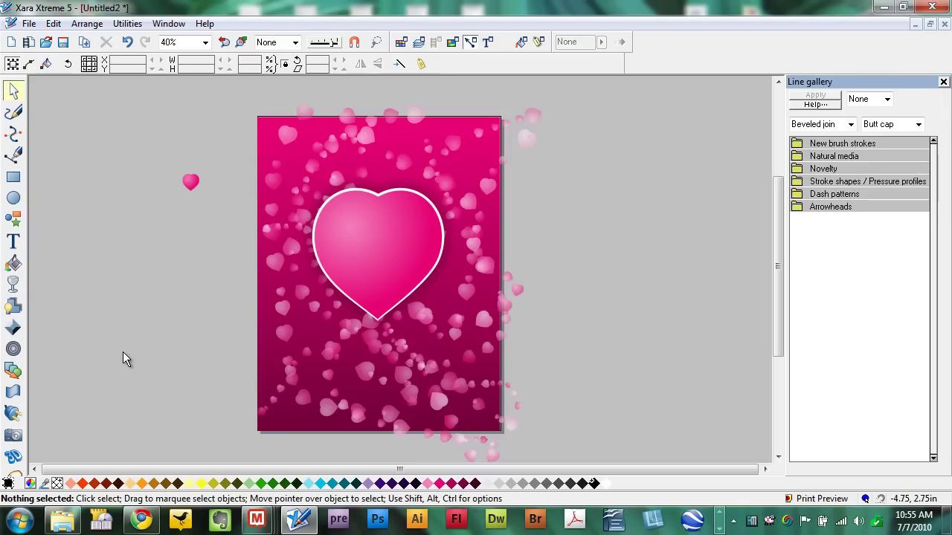
Add a text line reading "LOVE" just below the large heart.
left_click(13, 242)
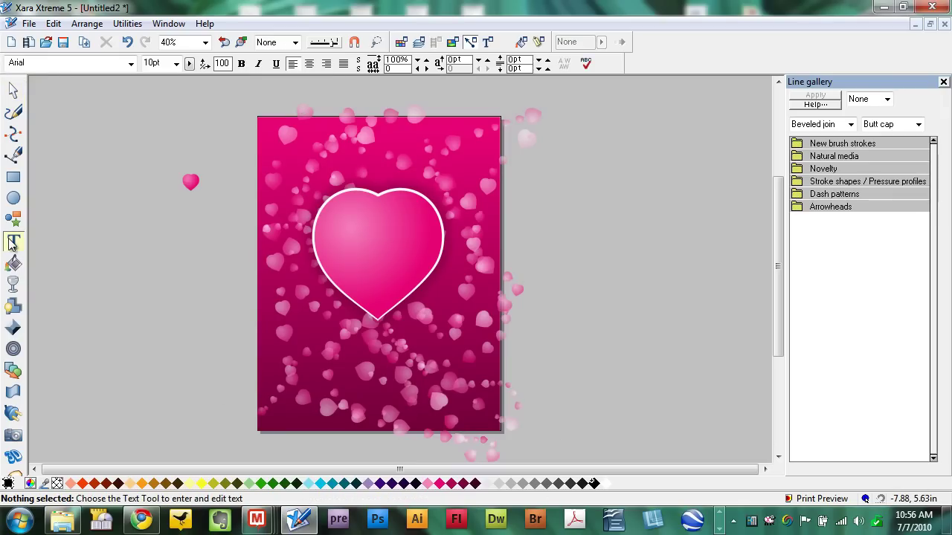
left_click(339, 345)
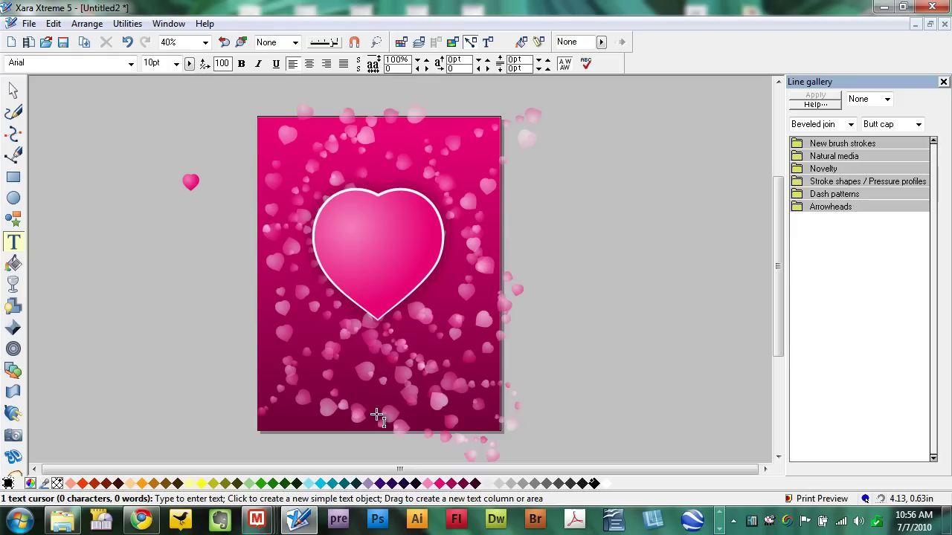
type("Ha")
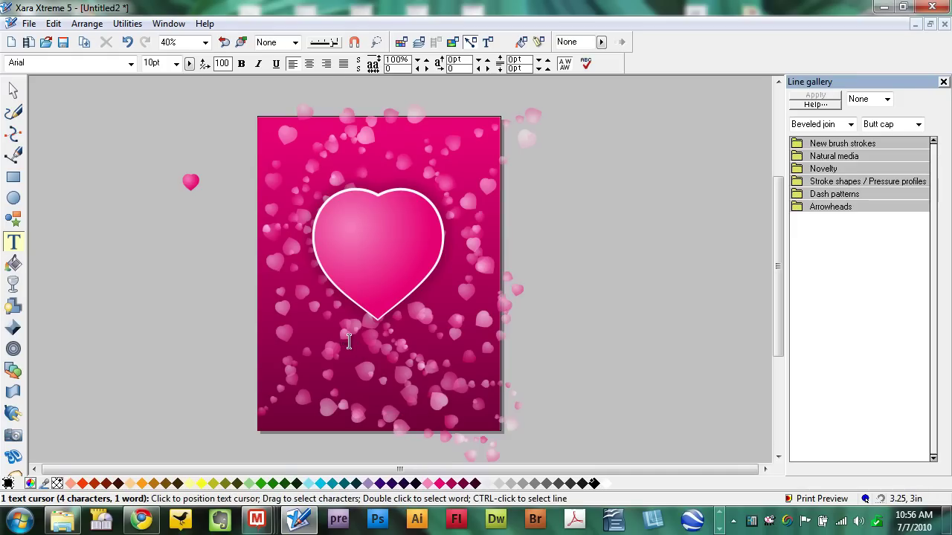
Set the font size of the whole LOVE text to 120 pt.
left_click_drag(349, 344, 334, 342)
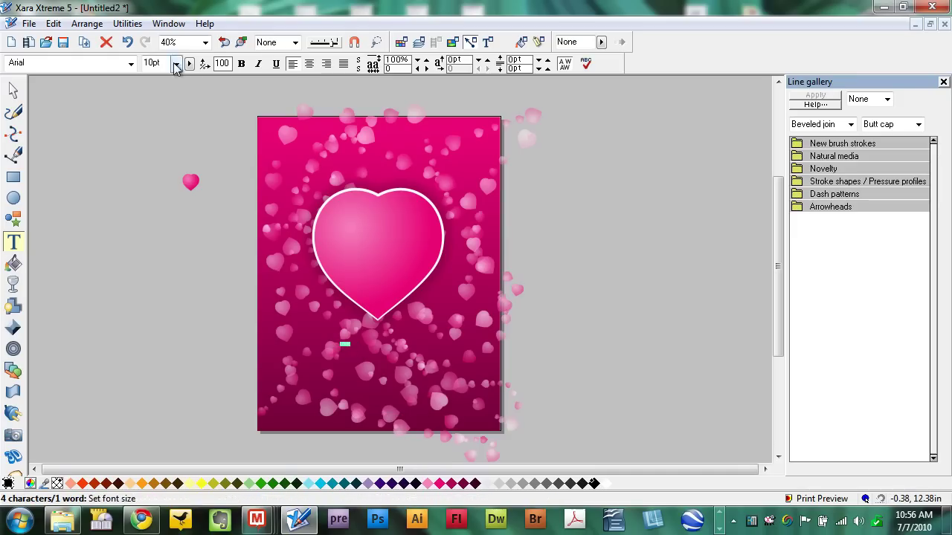
left_click(176, 63)
left_click(148, 234)
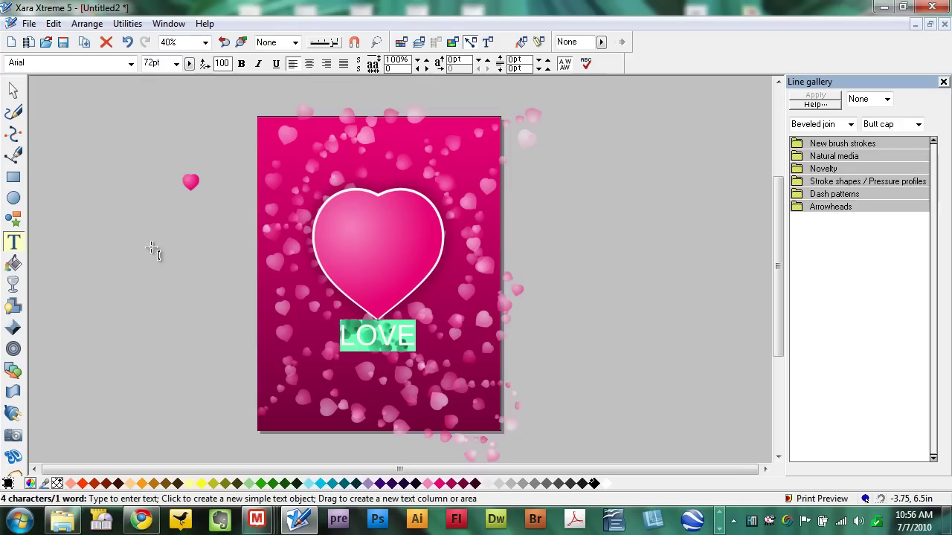
left_click(150, 63)
type("12")
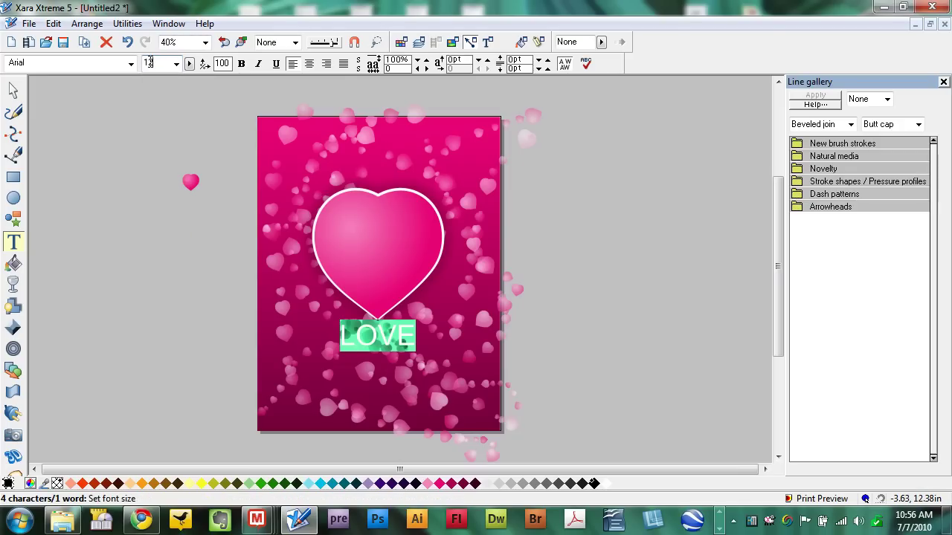
type("0")
key("Return")
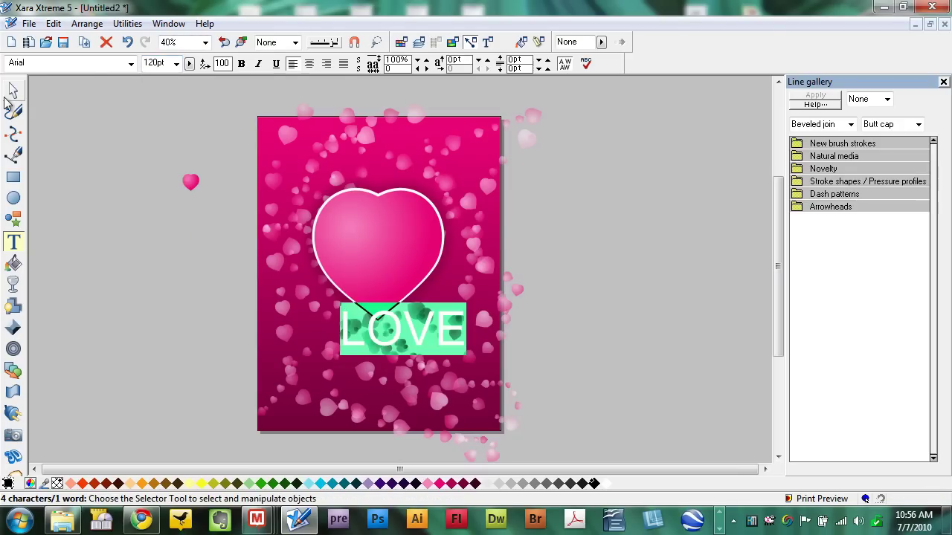
Move the LOVE text below the large heart's tip and colour it white.
left_click(12, 90)
left_click(637, 262)
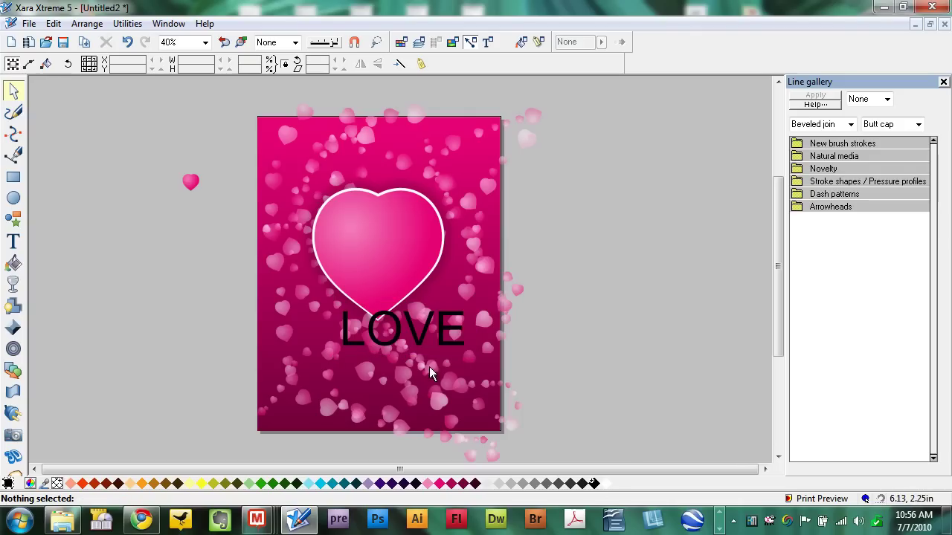
left_click_drag(440, 338, 422, 364)
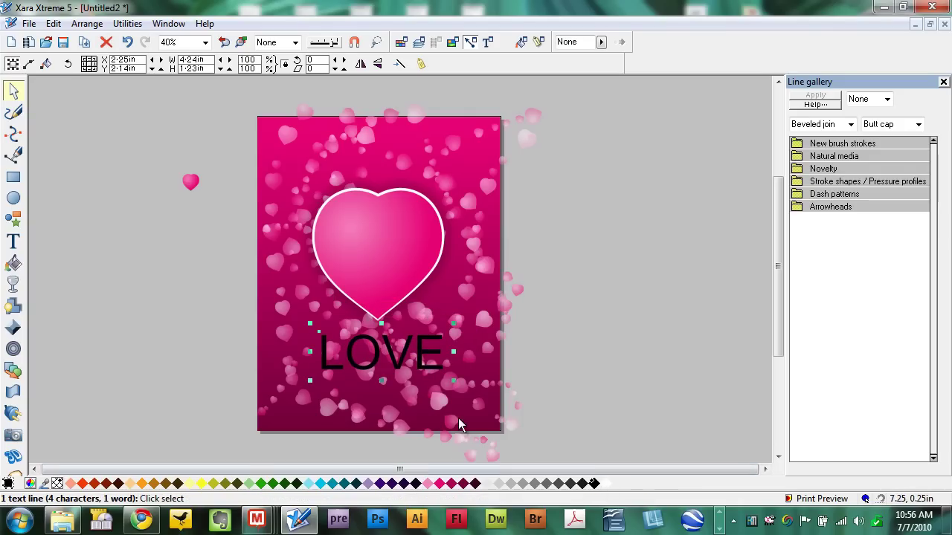
left_click(604, 485)
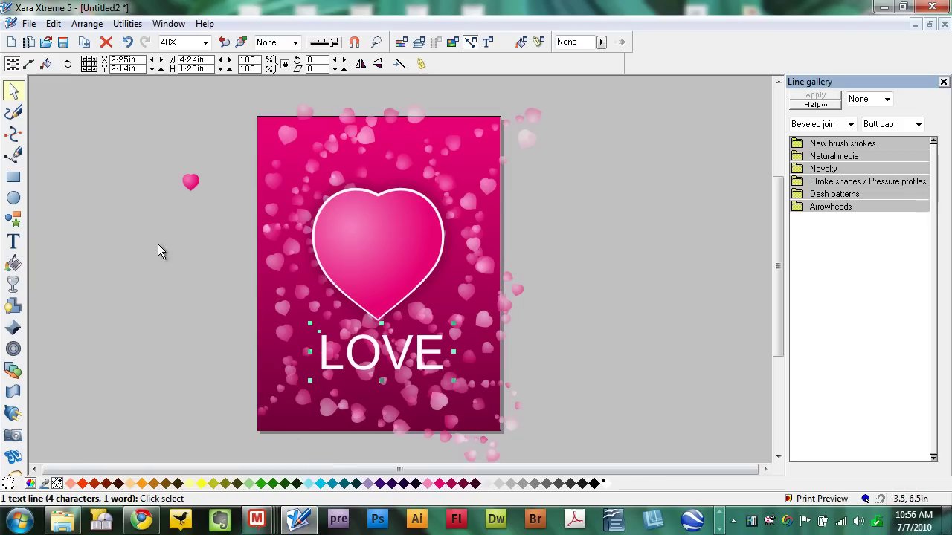
Change the font of the LOVE text to Aharoni.
left_click(13, 245)
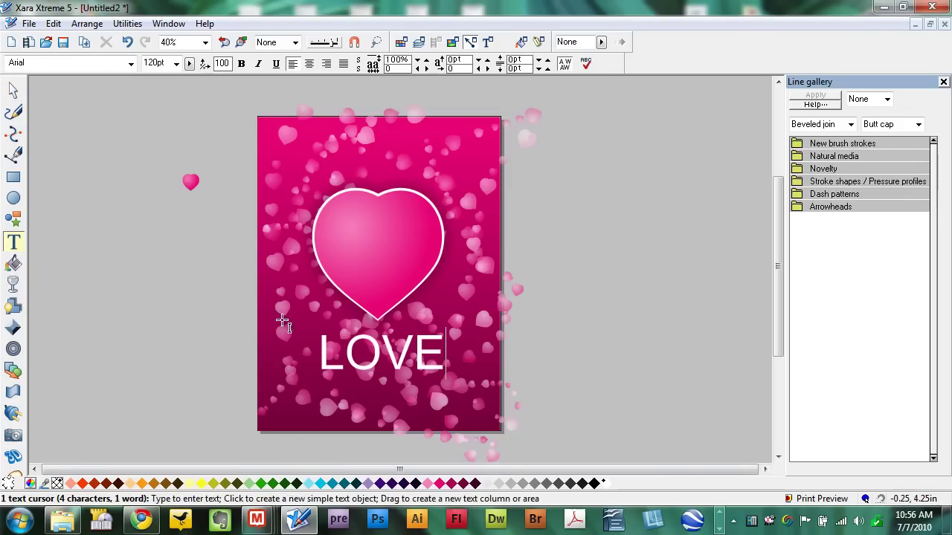
left_click_drag(322, 346, 445, 350)
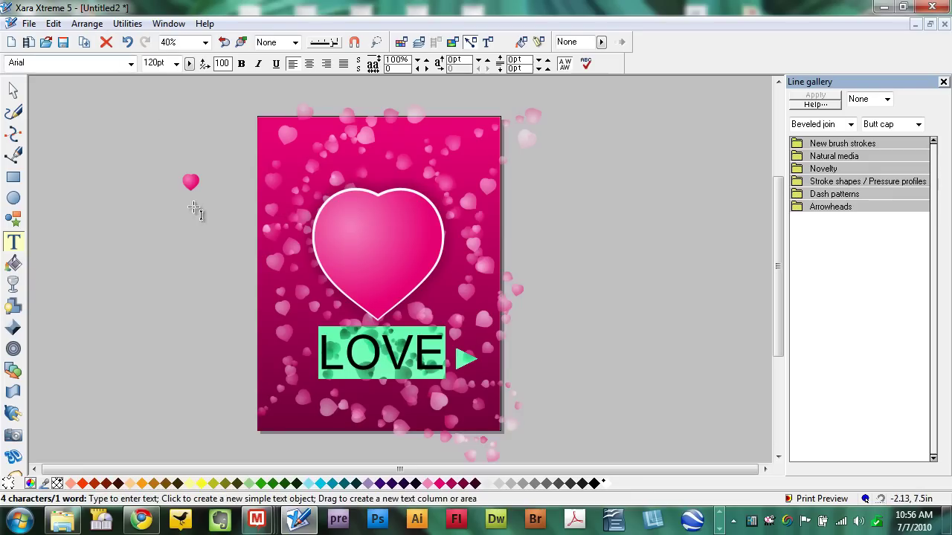
left_click(131, 64)
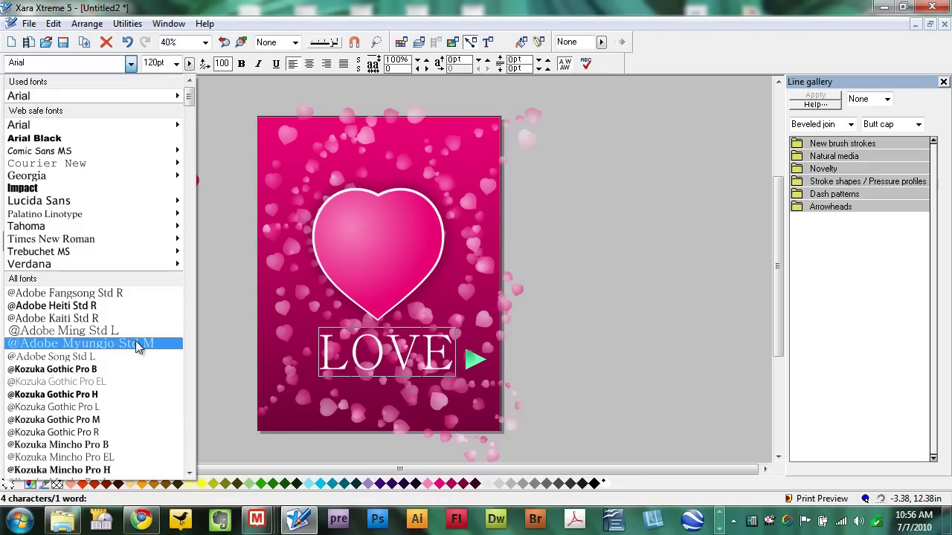
scroll(137, 344, "down", 5)
scroll(136, 344, "down", 4)
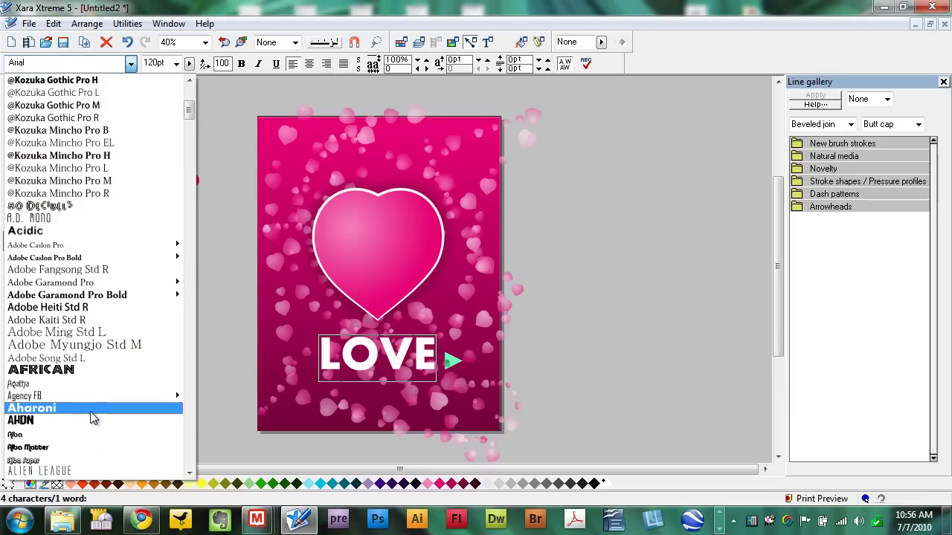
left_click(92, 416)
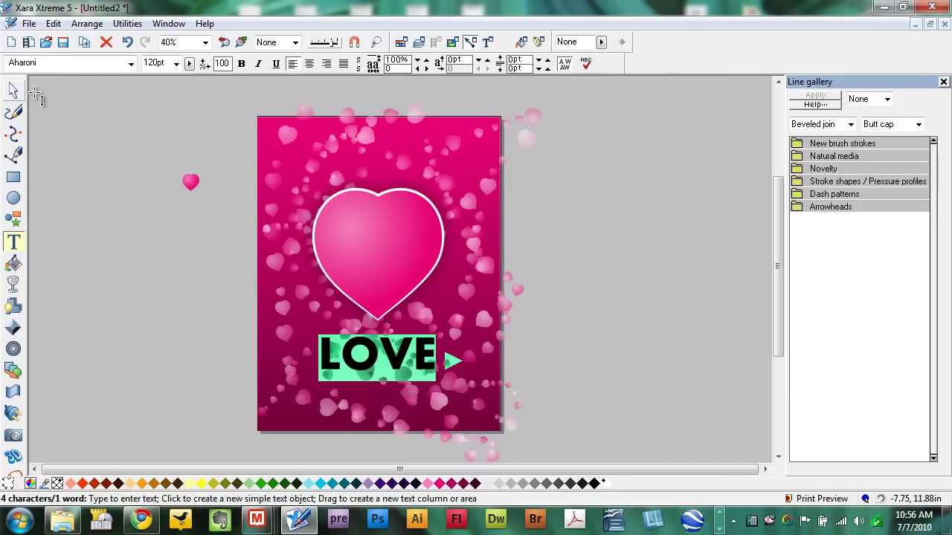
Tighten the LOVE text's tracking to -110 and re-centre the word under the large heart.
left_click(420, 69)
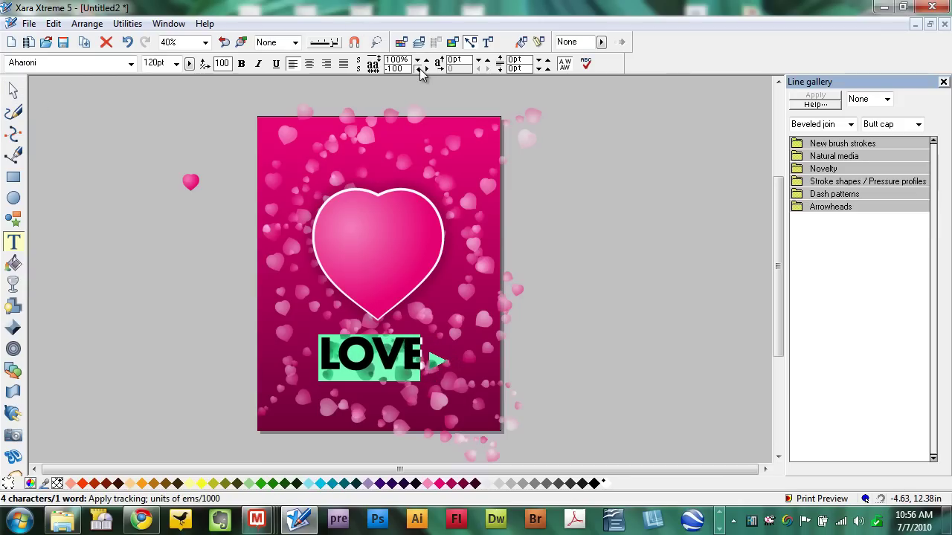
left_click(13, 90)
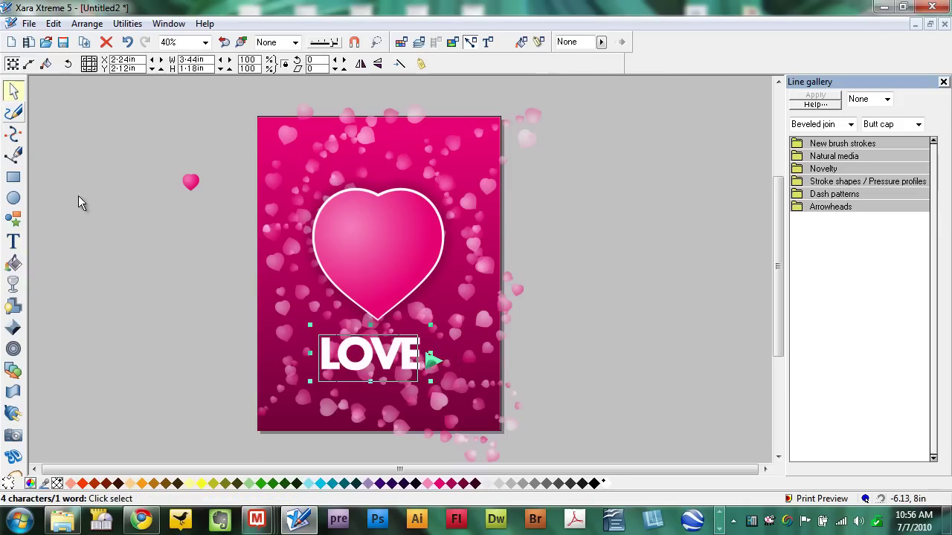
left_click(78, 197)
left_click_drag(389, 359, 401, 361)
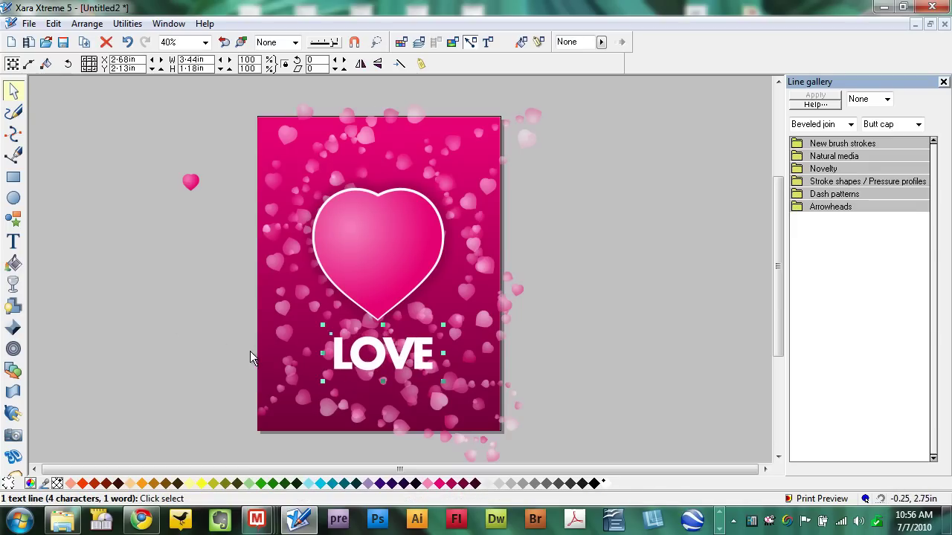
Give the LOVE text a linear transparency that runs vertically and fades the letters towards their base.
left_click(12, 284)
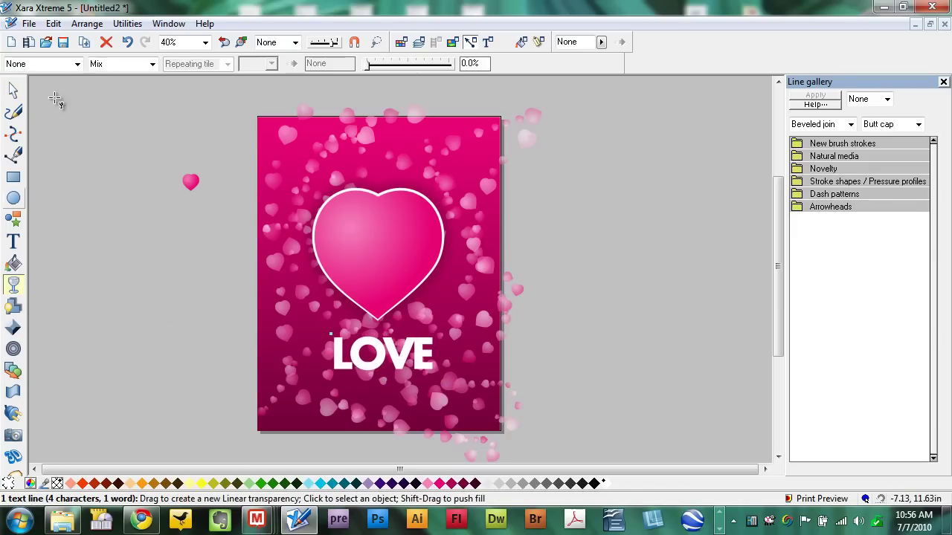
left_click(77, 66)
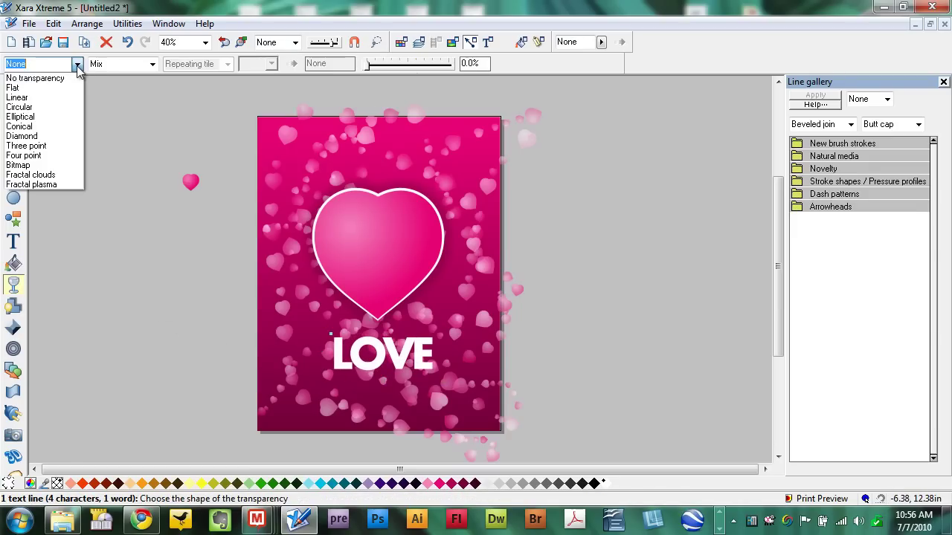
left_click(51, 99)
left_click_drag(431, 354, 383, 349)
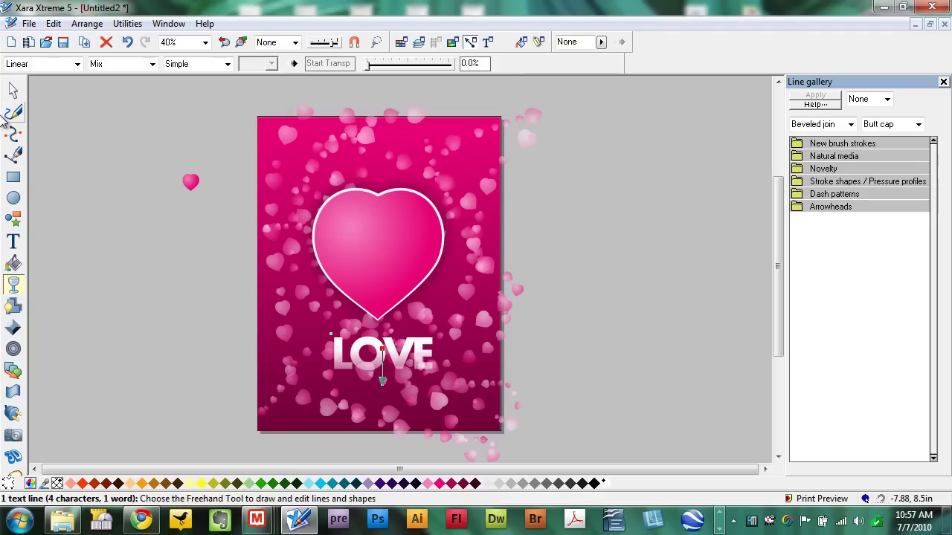
Enlarge the LOVE text to about 4.36 in wide and centre it beneath the large heart.
left_click(13, 90)
left_click_drag(310, 318, 296, 316)
left_click_drag(379, 364, 382, 359)
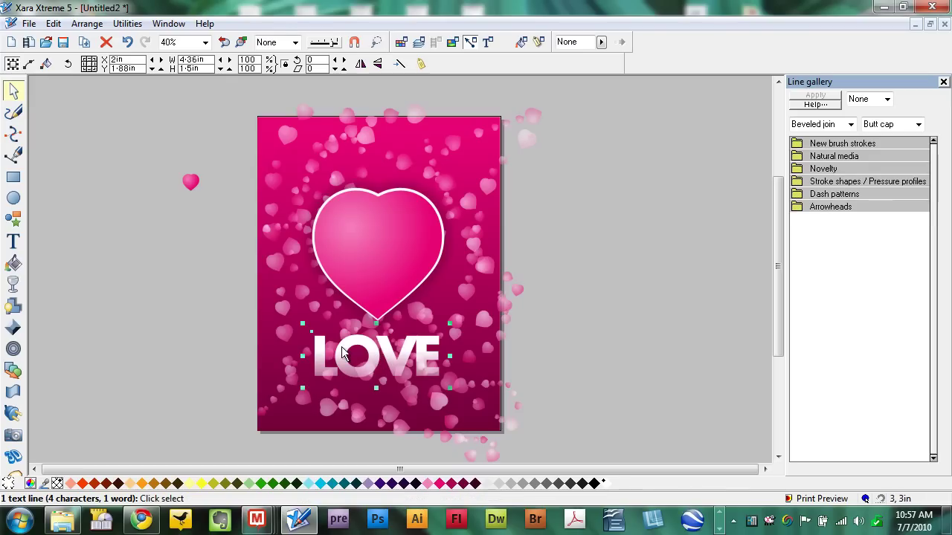
Clone the LOVE text and place the copy below the original, towards the page's lower-left corner.
left_click(52, 24)
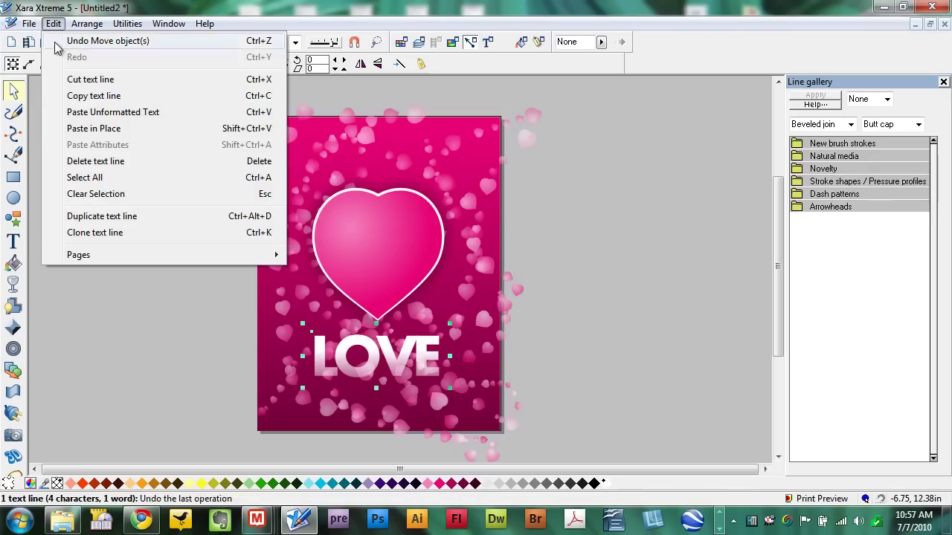
left_click(84, 235)
left_click_drag(319, 361, 288, 407)
Set the font size of the cloned LOVE text to 32 pt.
left_click(13, 241)
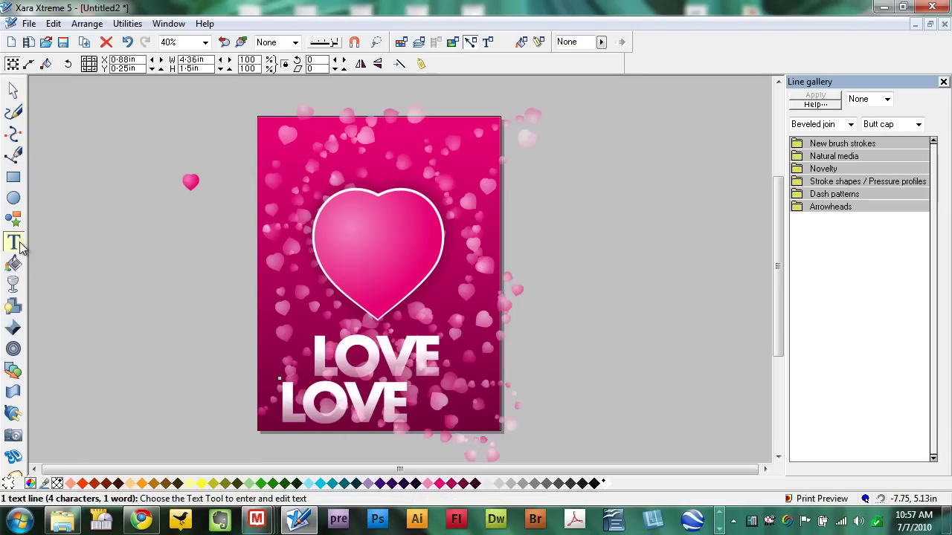
double_click(287, 398)
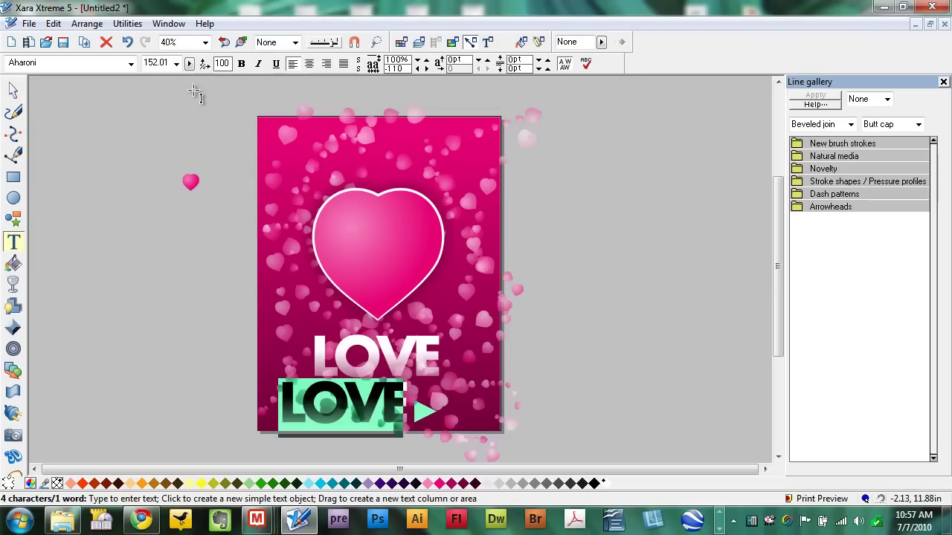
left_click(176, 63)
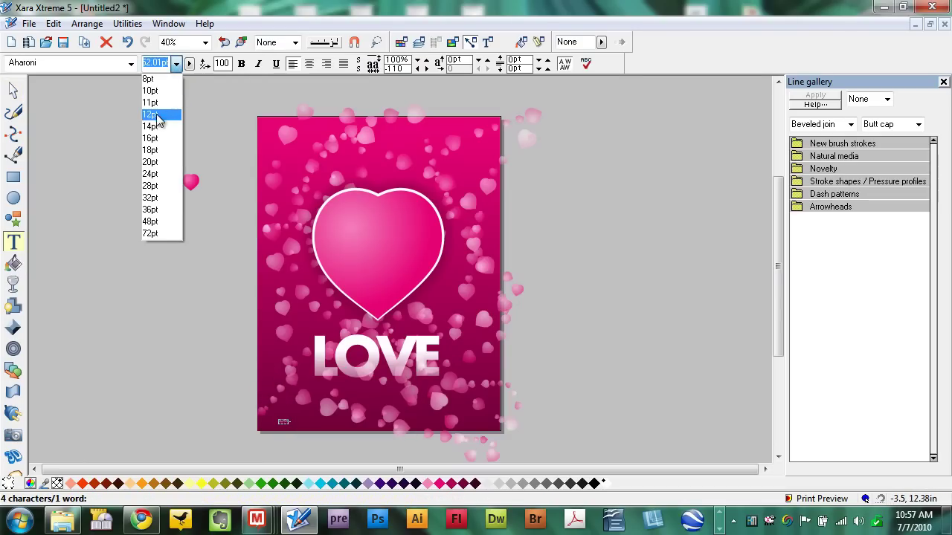
left_click(151, 198)
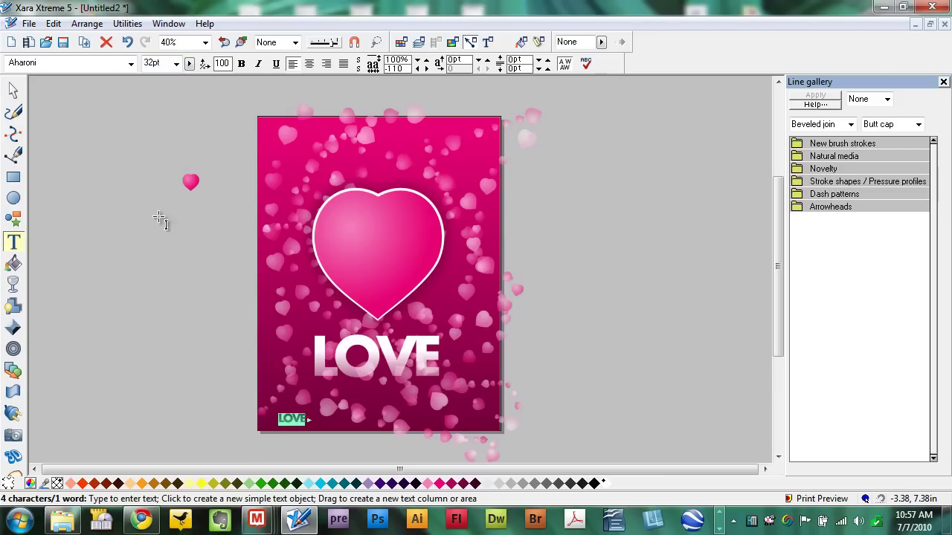
Remove the transparency from the small LOVE text and move it slightly up and inward from the page's lower-left corner.
left_click(14, 285)
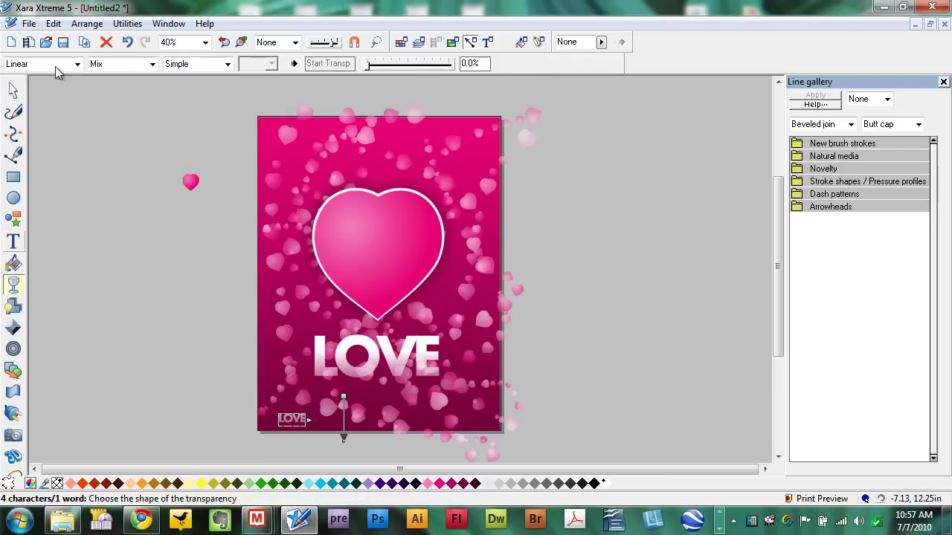
left_click(77, 64)
left_click(34, 78)
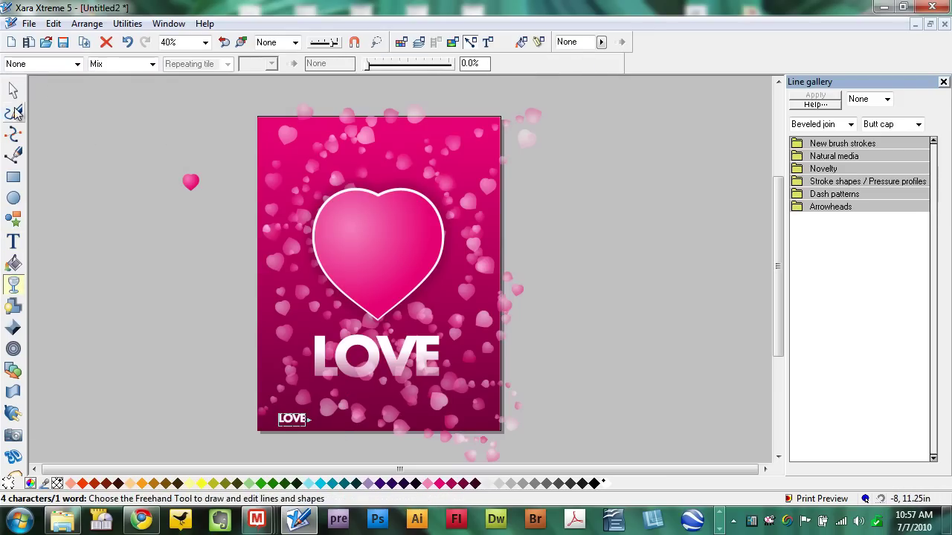
left_click(14, 89)
left_click(69, 183)
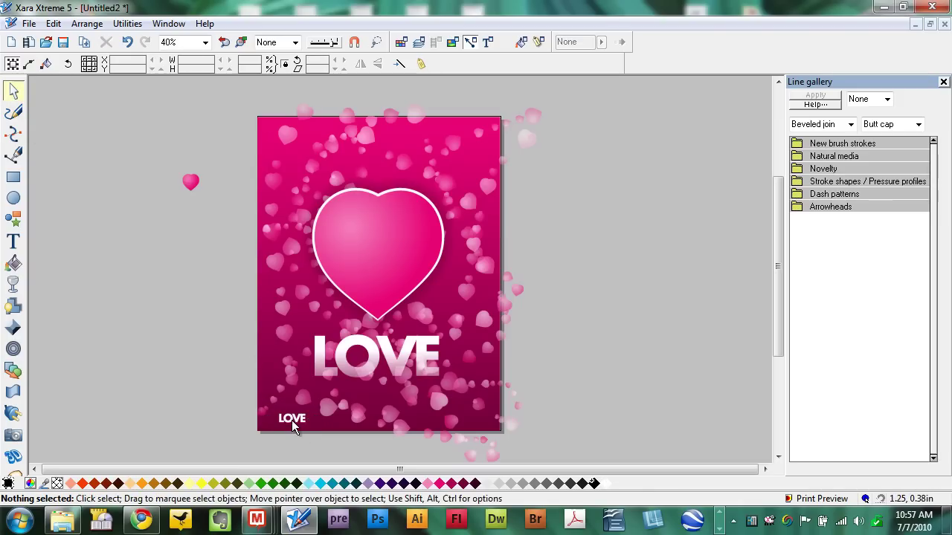
left_click(292, 420)
left_click_drag(292, 420, 312, 405)
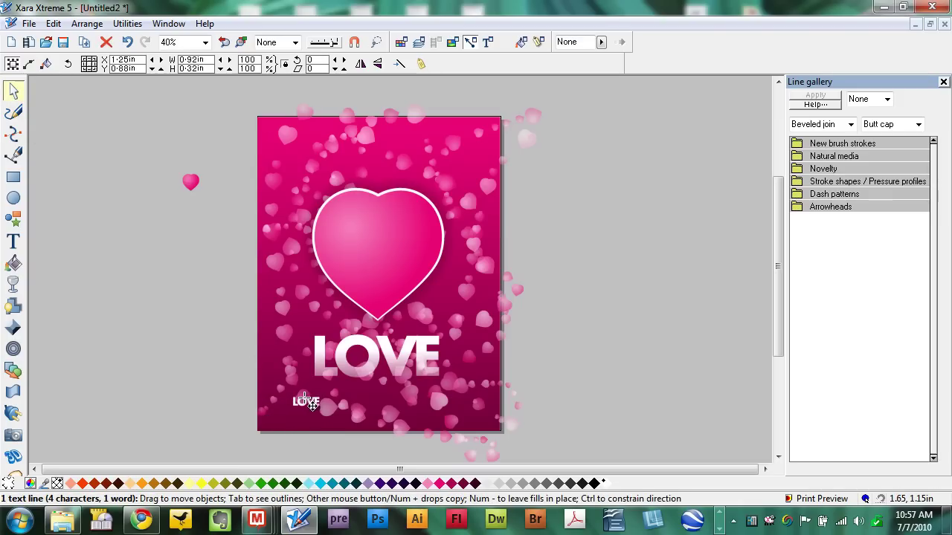
Replace the wording of the small LOVE text with "Family . Friends . Work . Puppies".
left_click(14, 241)
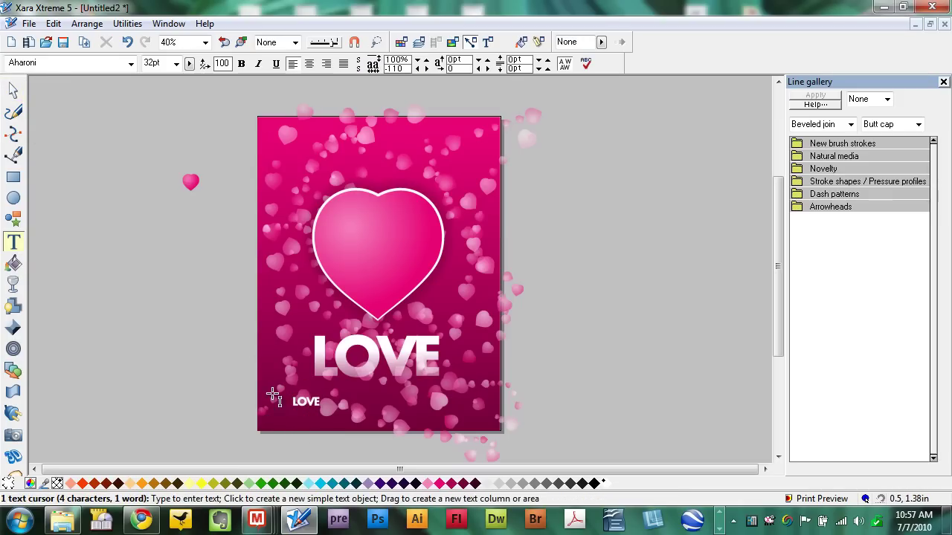
left_click_drag(294, 399, 327, 402)
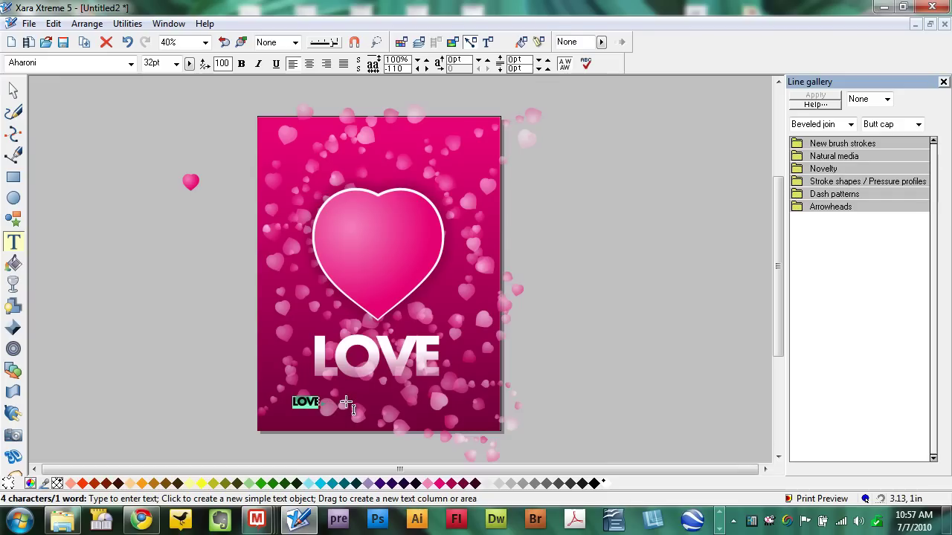
type("Fo")
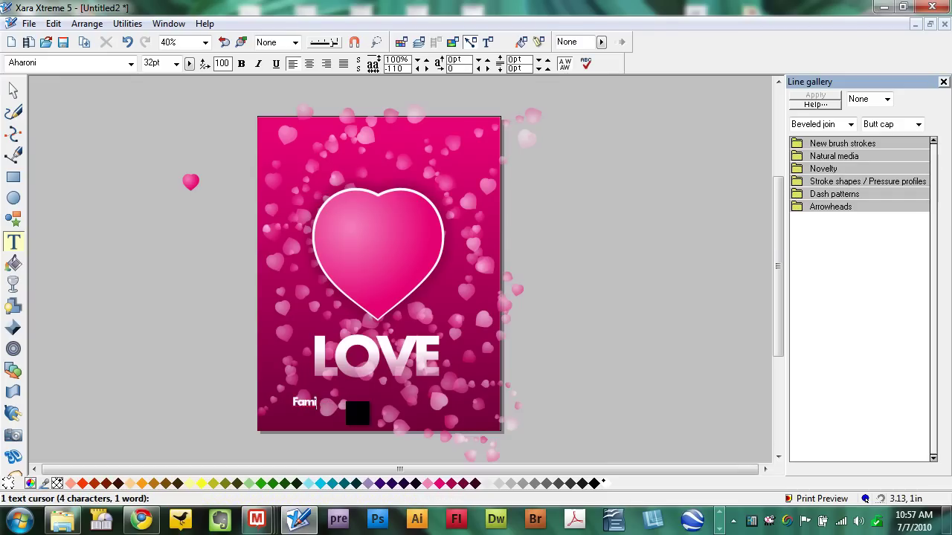
type("rien")
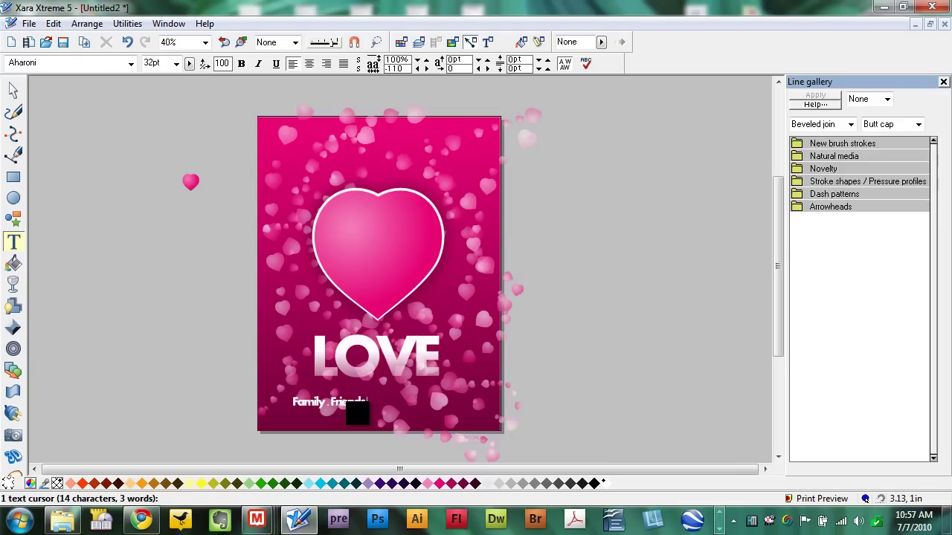
type("ds W")
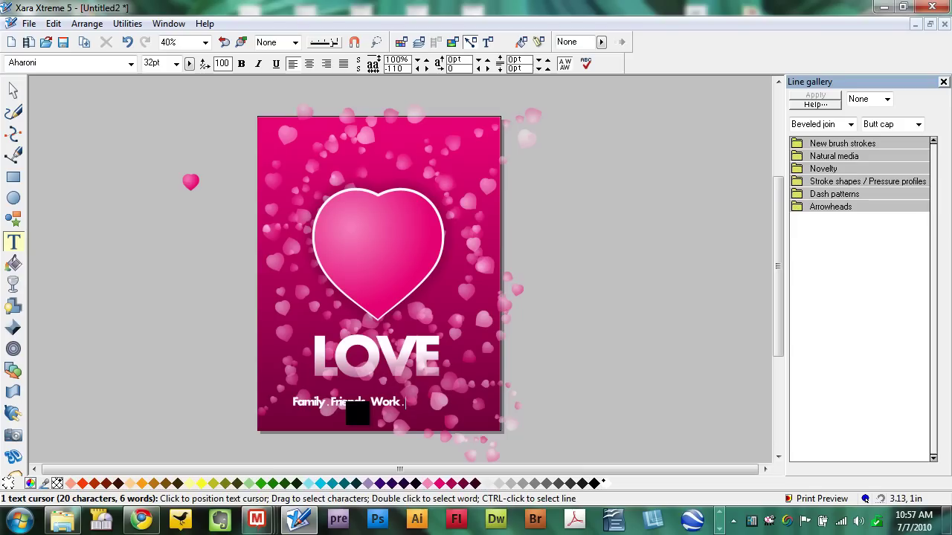
type("Puppies")
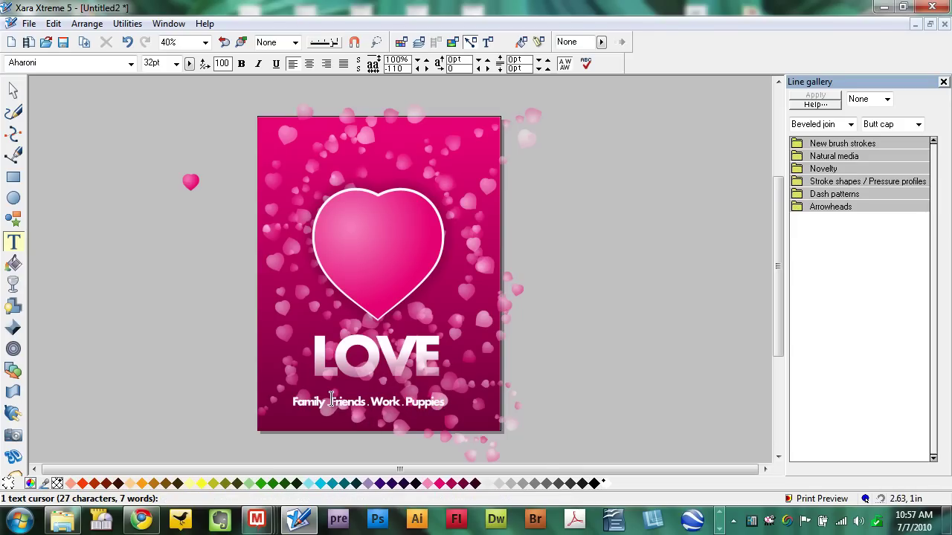
Move the "Family . Friends . Work . Puppies" line up so it sits centred directly beneath the large LOVE text.
left_click(12, 90)
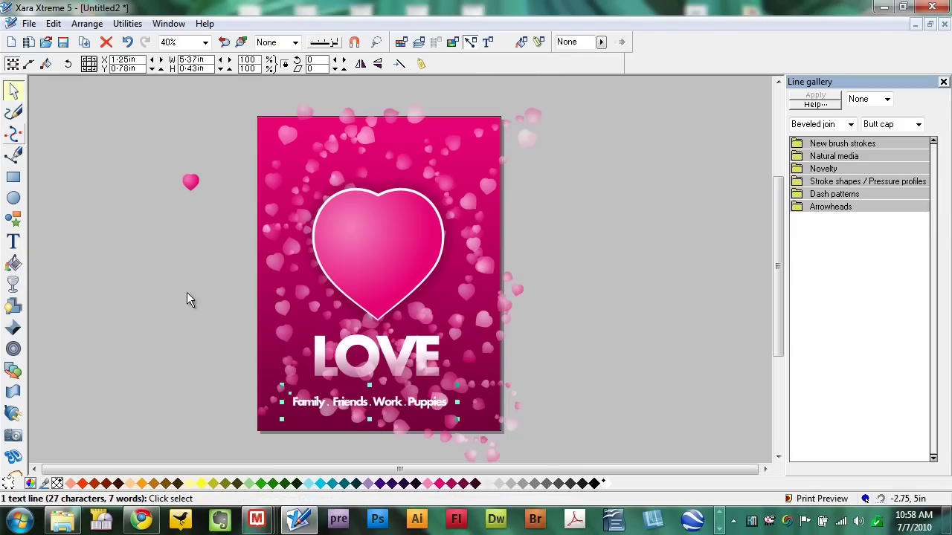
left_click(187, 294)
mouse_move(324, 409)
left_mouse_down()
mouse_move(335, 404)
mouse_move(325, 393)
left_mouse_up()
left_click(690, 242)
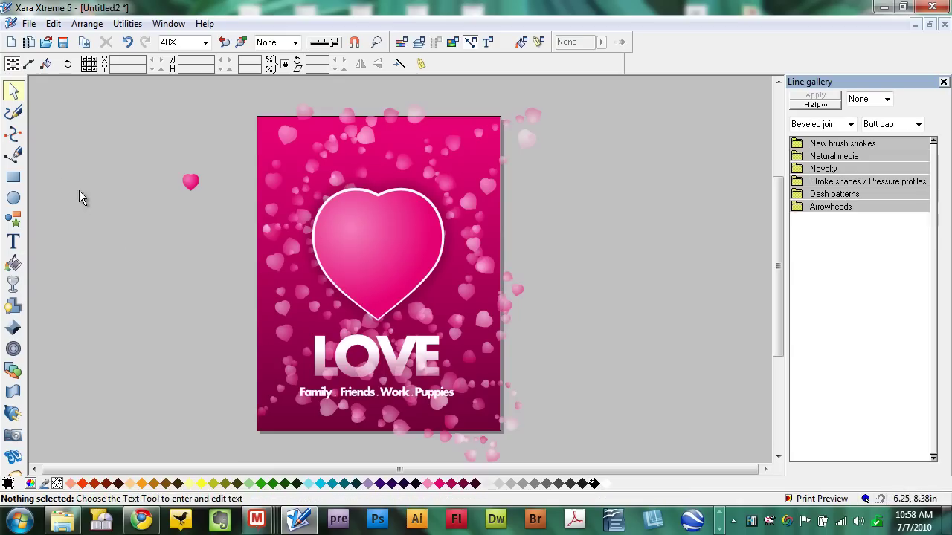
Draw a narrow vertical rectangle about 0.38 in wide and 5.5 in high beside the page and fill it white.
left_click(16, 180)
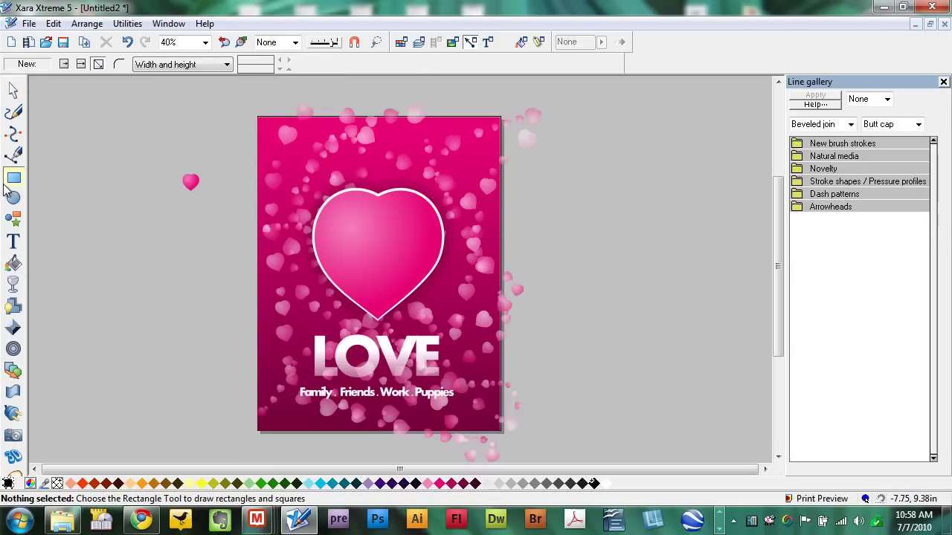
left_click_drag(79, 132, 90, 287)
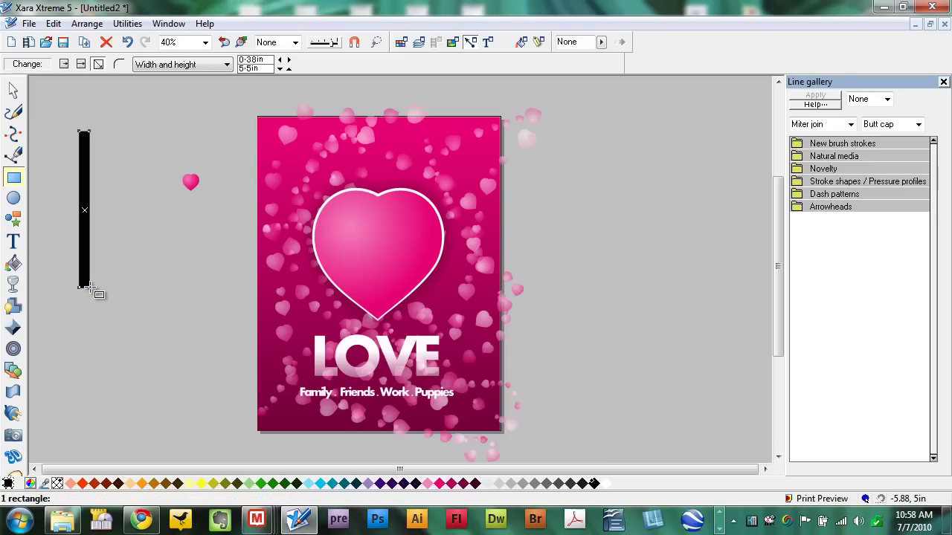
left_click(603, 483)
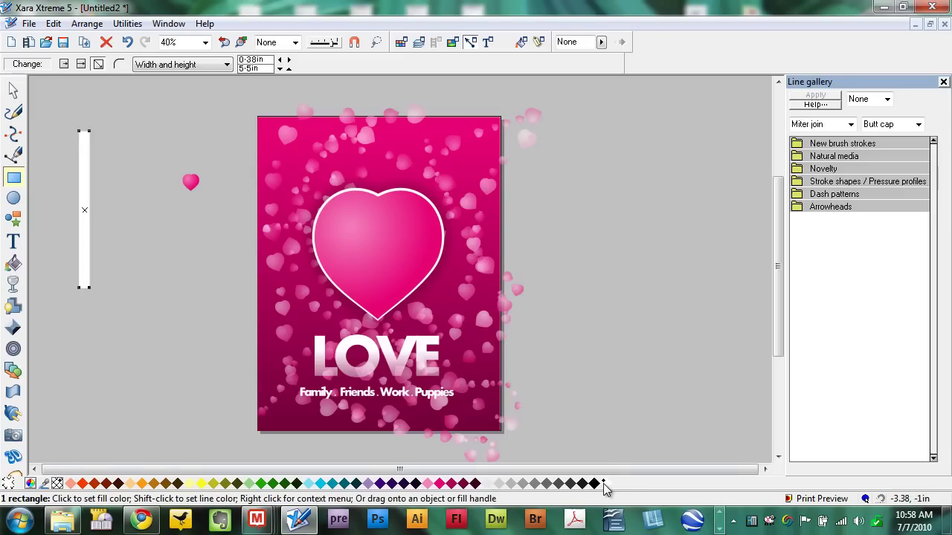
Give the white rectangle an elliptical transparency that fades its ends, and move it closer to the page below the small pink heart.
left_click(14, 284)
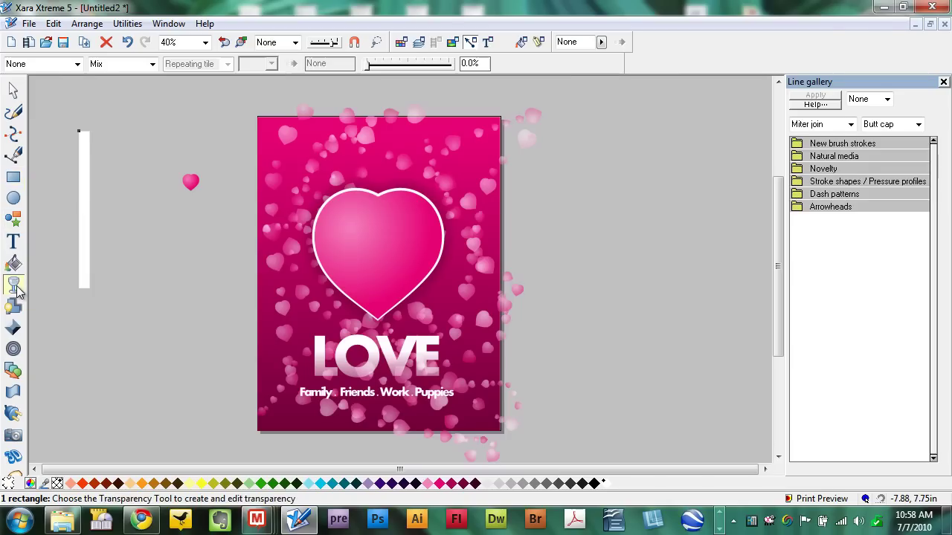
left_click(80, 66)
left_click(30, 119)
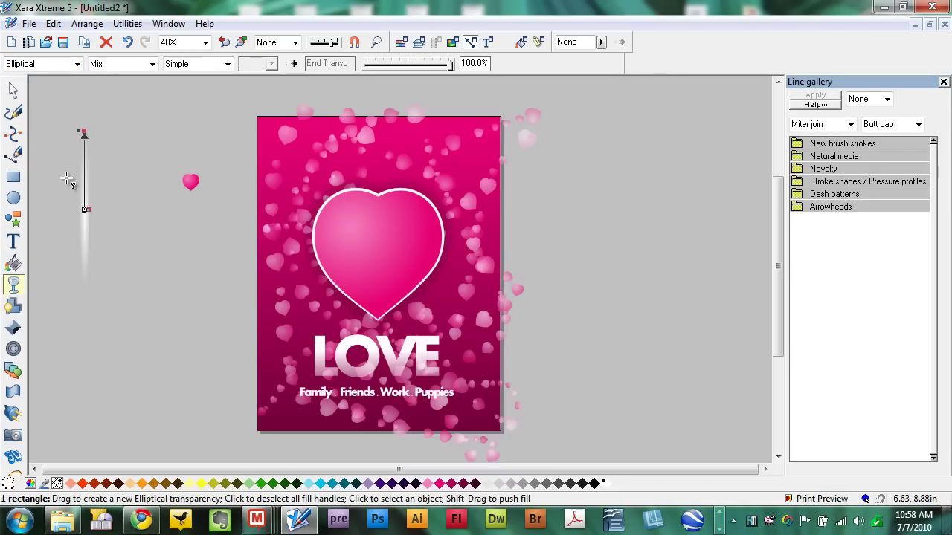
left_click(86, 210)
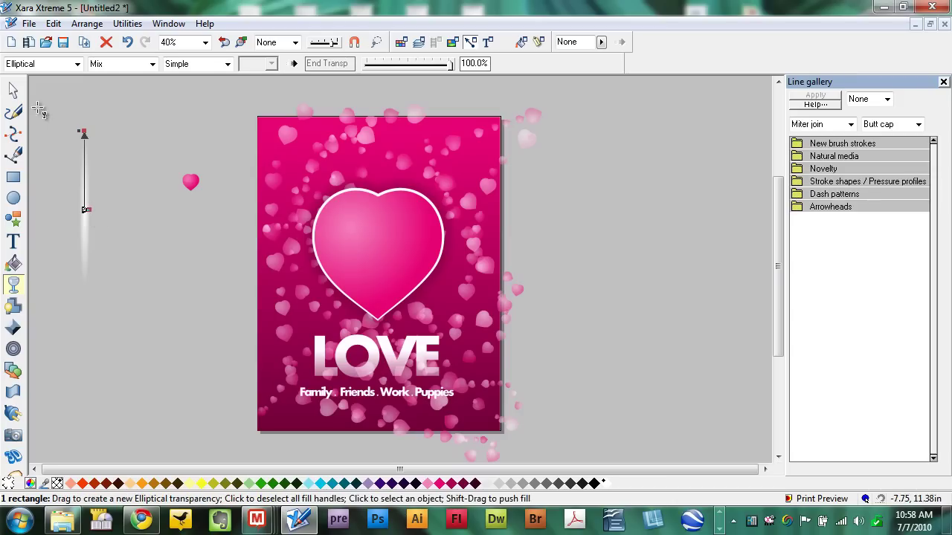
left_click(13, 89)
left_click_drag(82, 188, 191, 285)
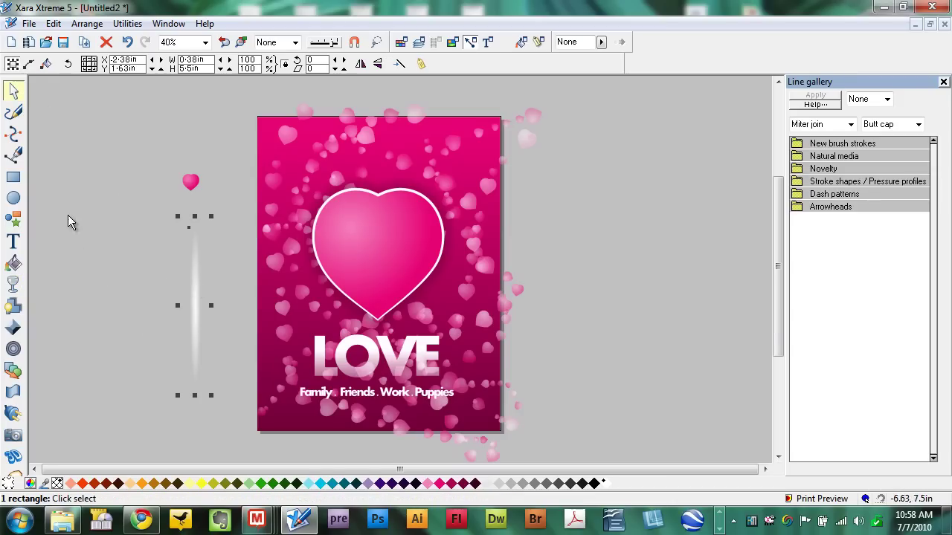
Clone the faded white streak and rotate the copy to 270° so the two streaks form a cross.
left_click(54, 23)
left_click(103, 235)
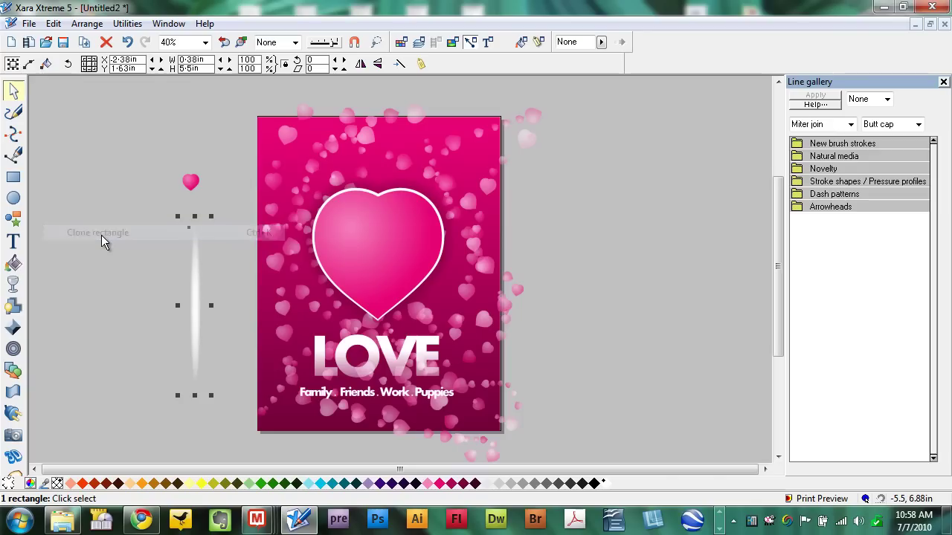
left_click(192, 269)
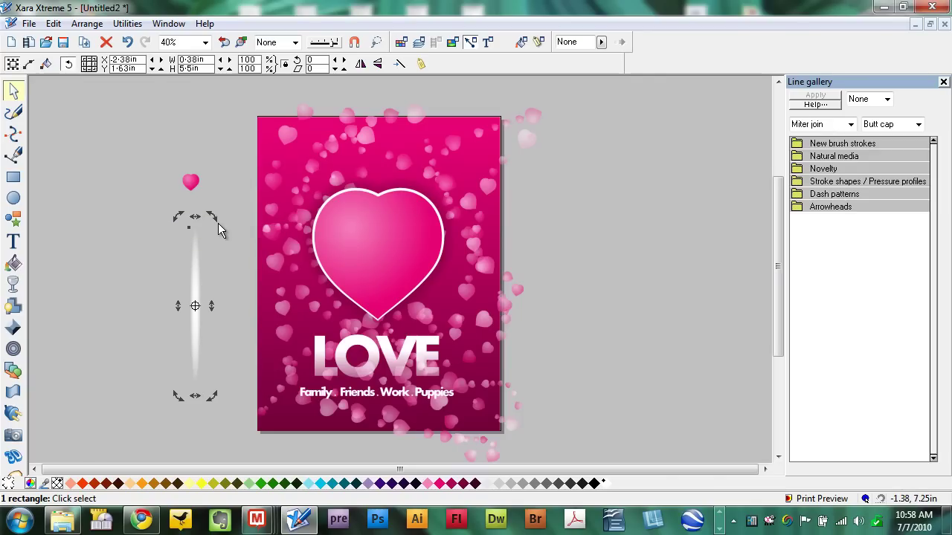
mouse_move(213, 217)
left_mouse_down()
mouse_move(247, 244)
mouse_move(249, 310)
left_mouse_up()
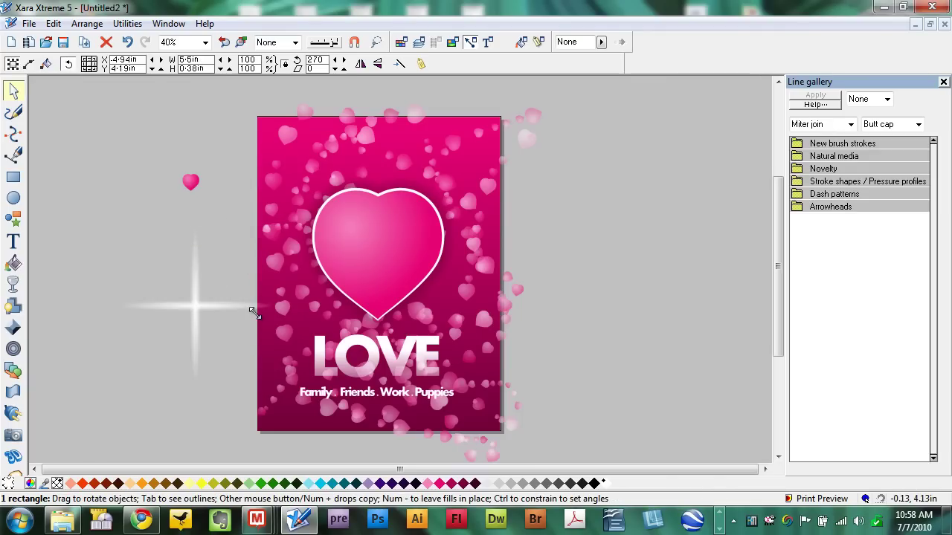
Group the vertical and horizontal streaks into one cross-shaped object.
left_click(202, 269, "shift")
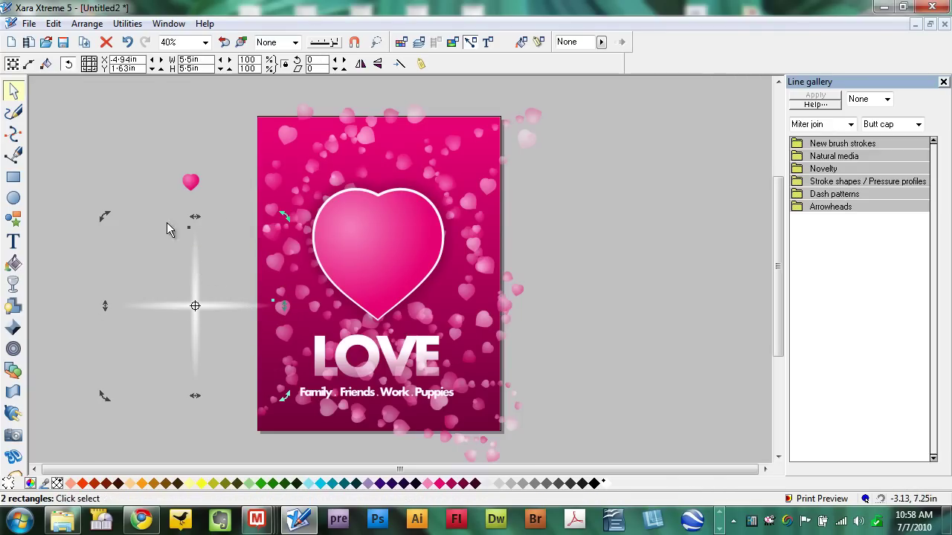
left_click(87, 26)
left_click(102, 145)
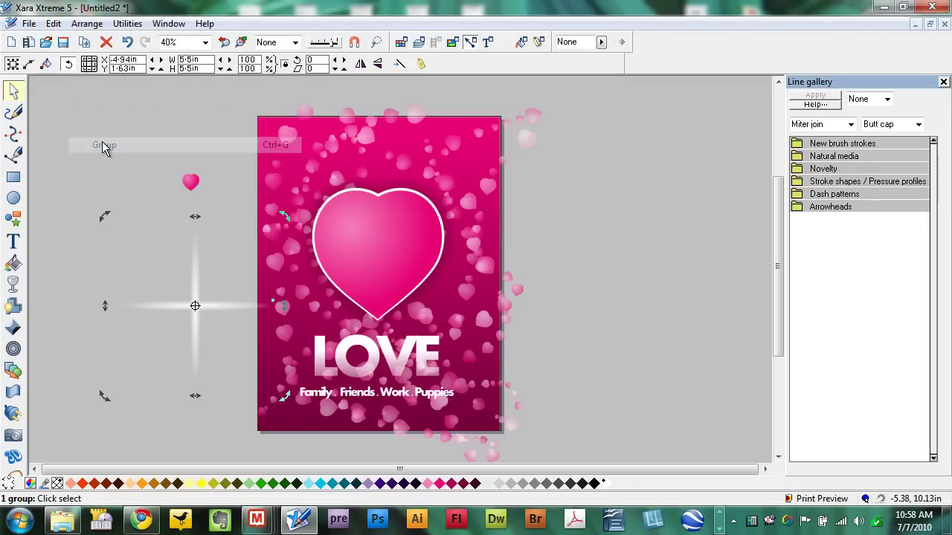
Scale the grouped cross down to about 3.81 in wide and move it away from the page's edge.
left_click(194, 296)
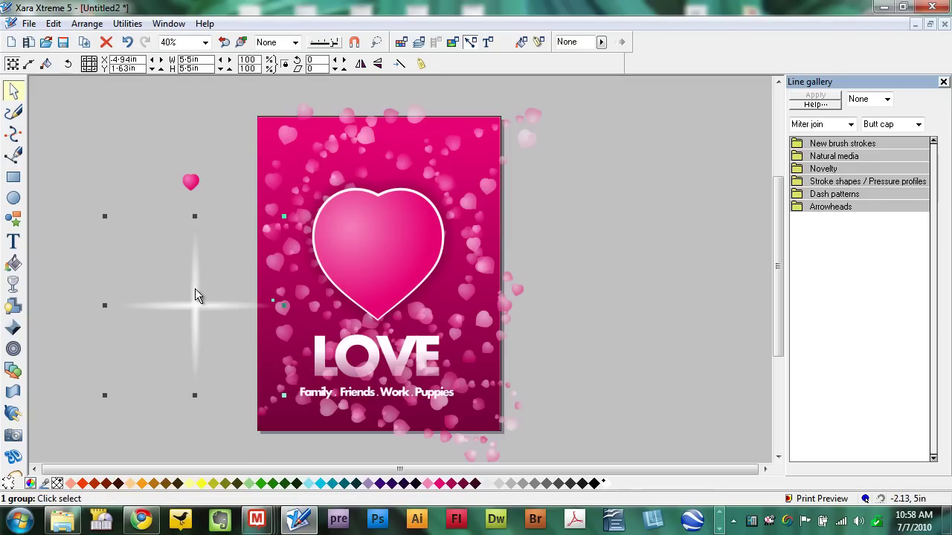
left_click_drag(102, 217, 153, 265)
left_click_drag(224, 339, 171, 300)
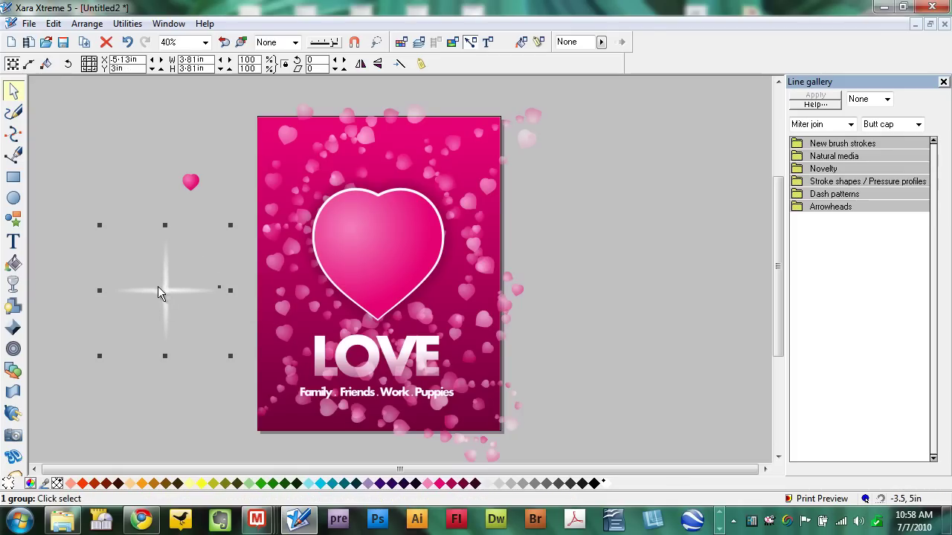
Clone the cross group and rotate the copy to 315° to form an eight-pointed star.
left_click(52, 23)
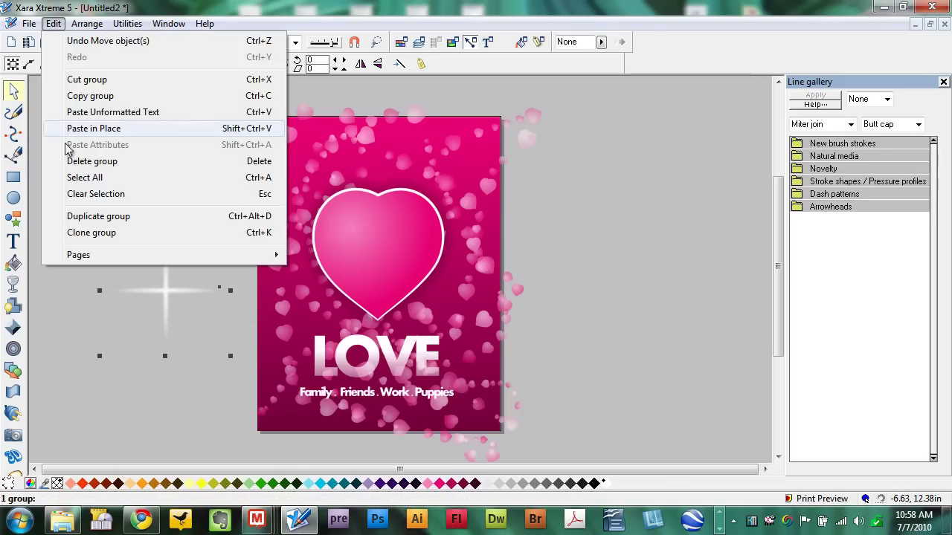
left_click(75, 233)
left_click(168, 268)
left_click_drag(227, 225, 245, 299)
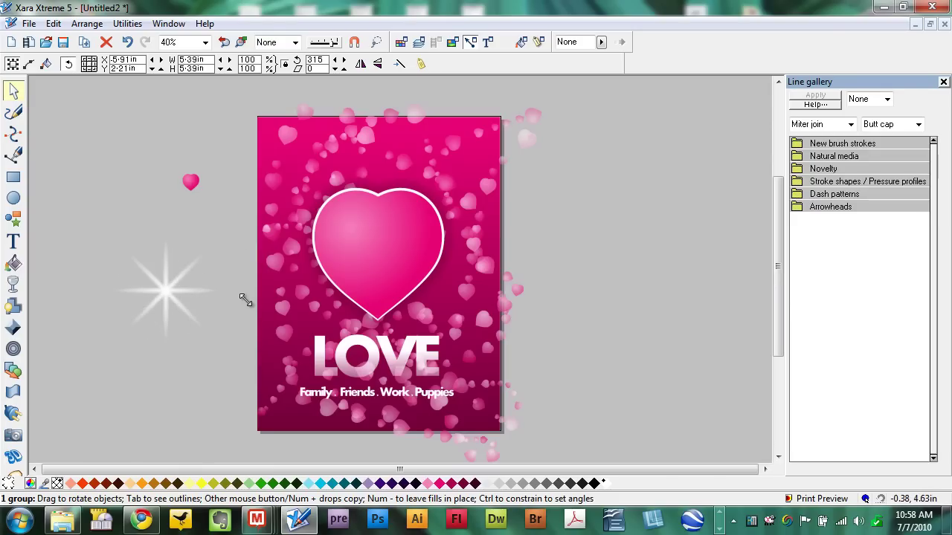
Shrink the diagonal cross around its centre to about 1.96 in wide and high.
left_click(201, 268)
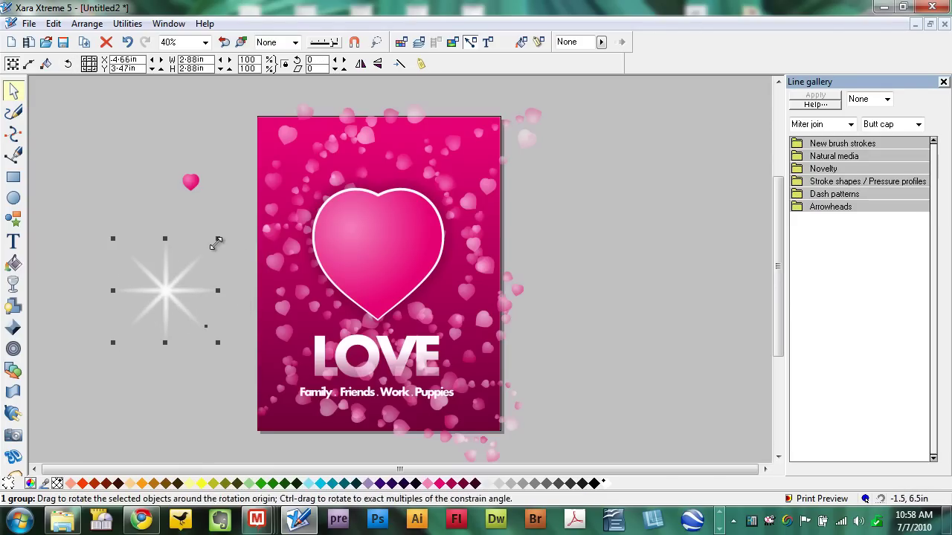
left_click_drag(217, 239, 199, 265)
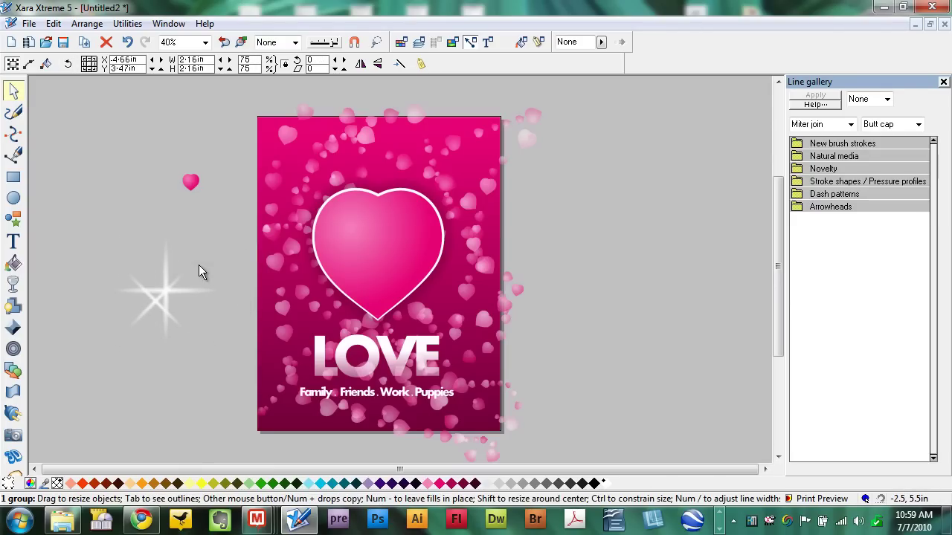
key("ctrl+z")
left_click(220, 69)
left_click(219, 70)
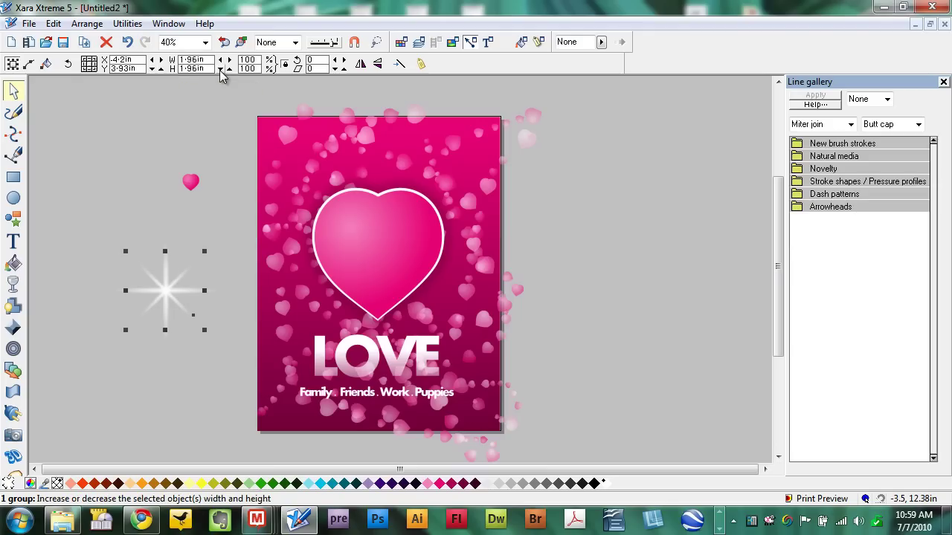
Group the upright and diagonal crosses into a single sparkle.
left_click_drag(75, 223, 246, 394)
left_click(87, 23)
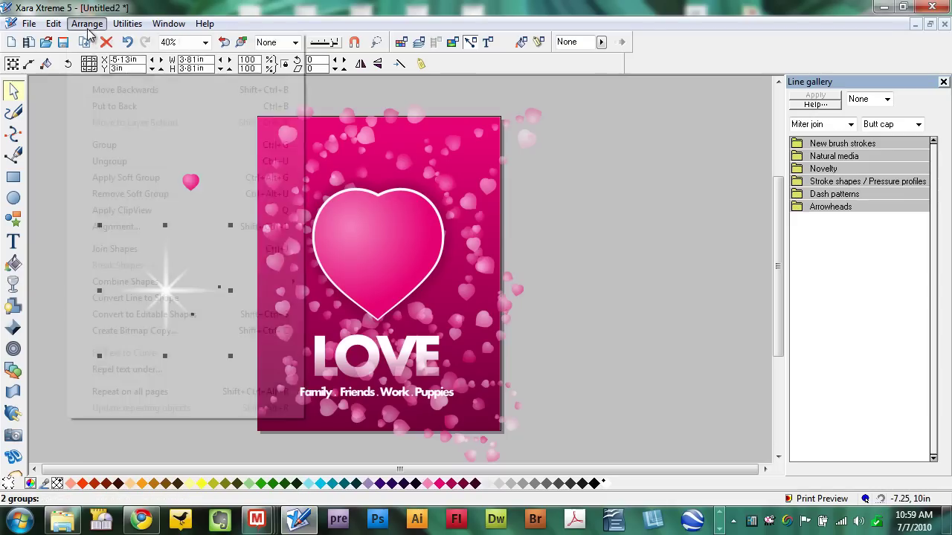
left_click(121, 145)
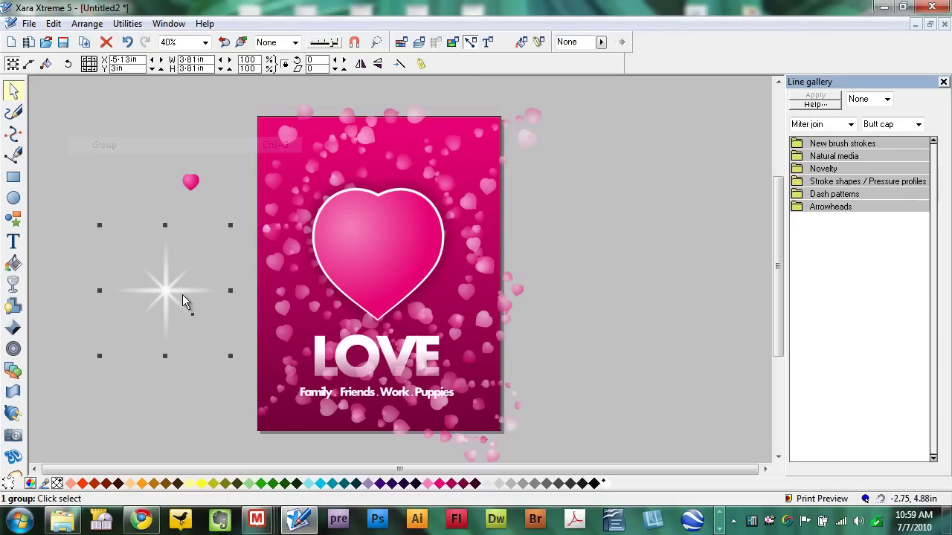
Scale the sparkle down and place it on the large heart's upper-left highlight.
left_click_drag(96, 225, 179, 301)
left_click_drag(208, 338, 350, 226)
left_click(137, 301)
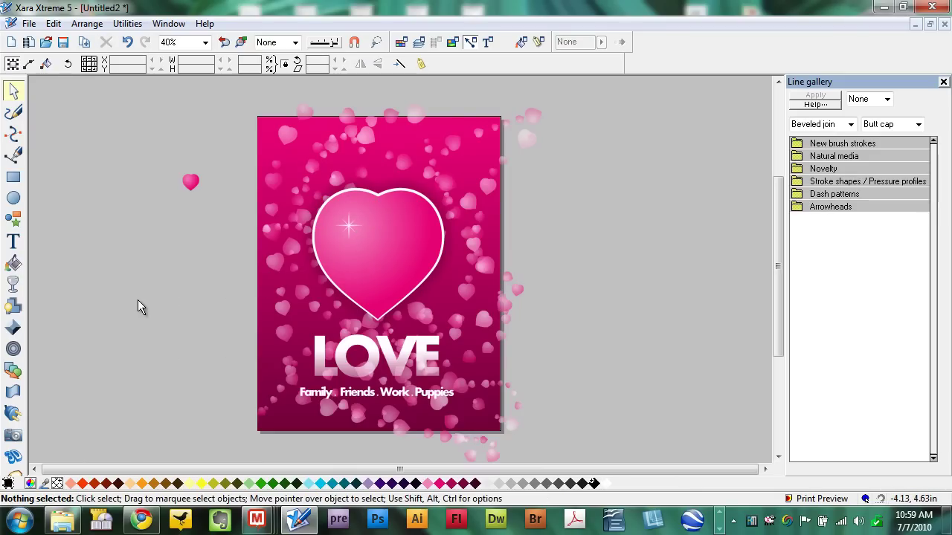